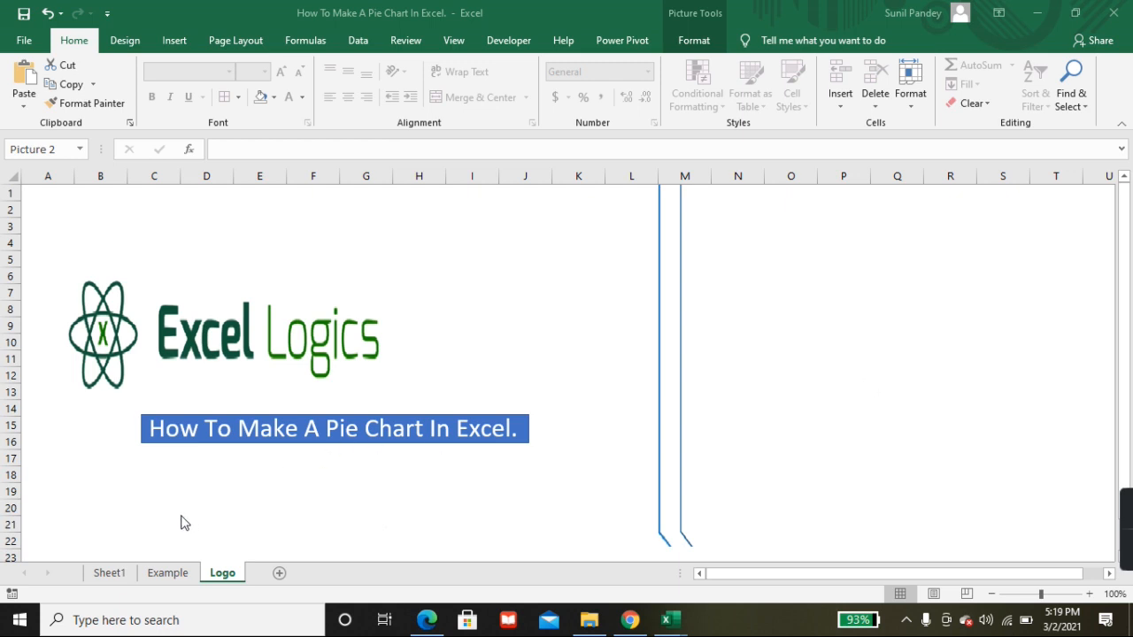
Read through Sheet1's pie chart introduction and its four reasons for using a pie chart.
click(121, 570)
click(661, 275)
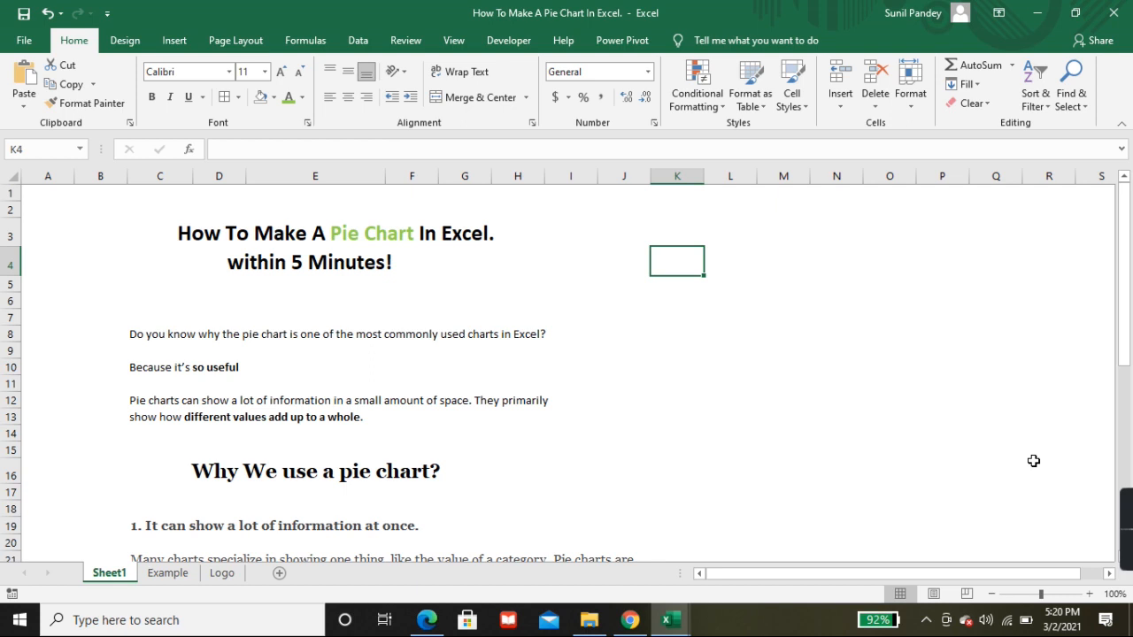
click(692, 416)
scroll(687, 412, down, 1)
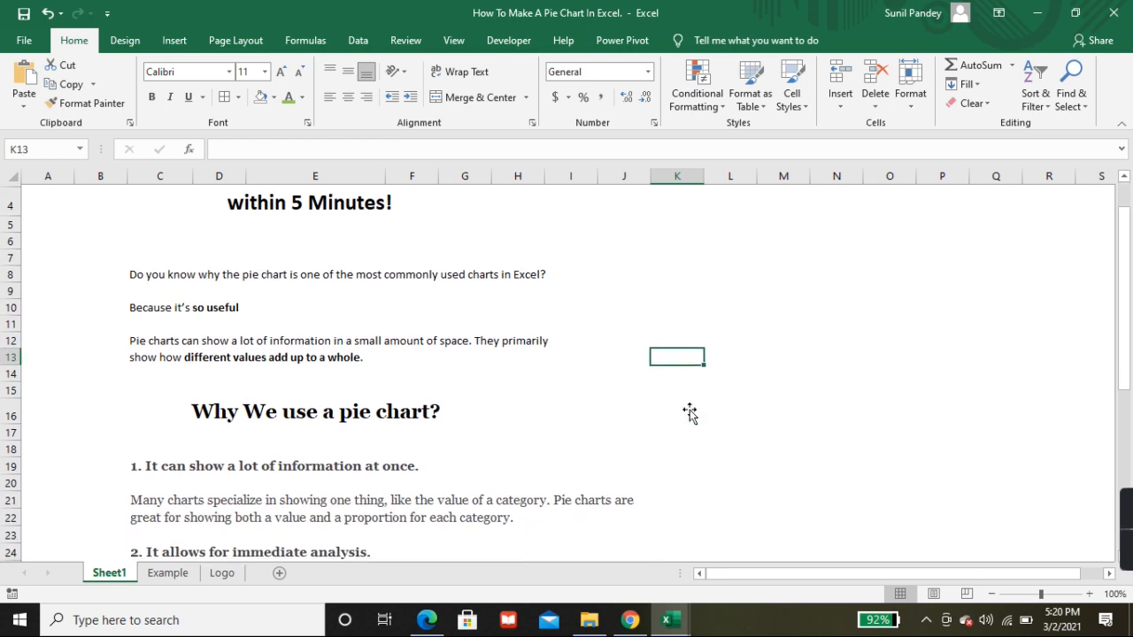
scroll(695, 398, down, 2)
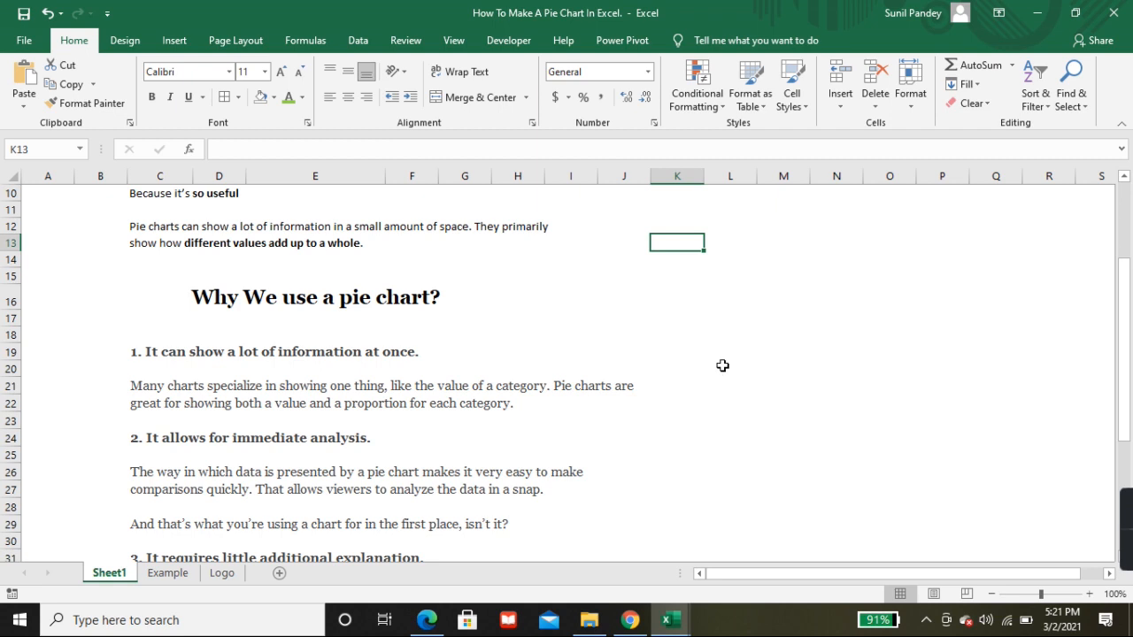
scroll(747, 408, down, 3)
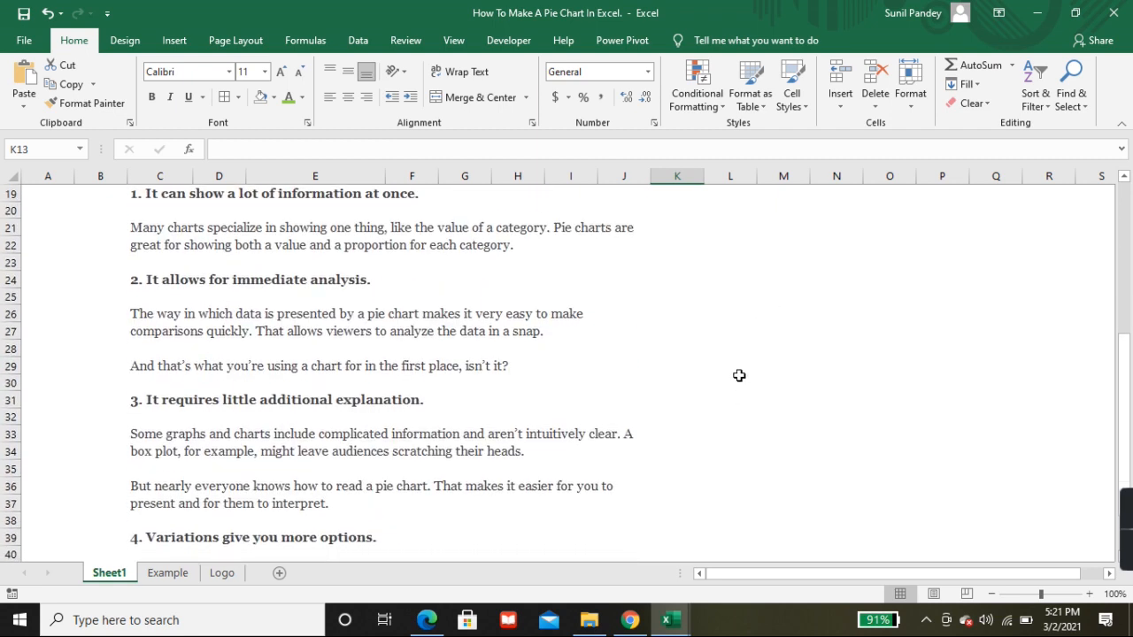
scroll(736, 378, down, 2)
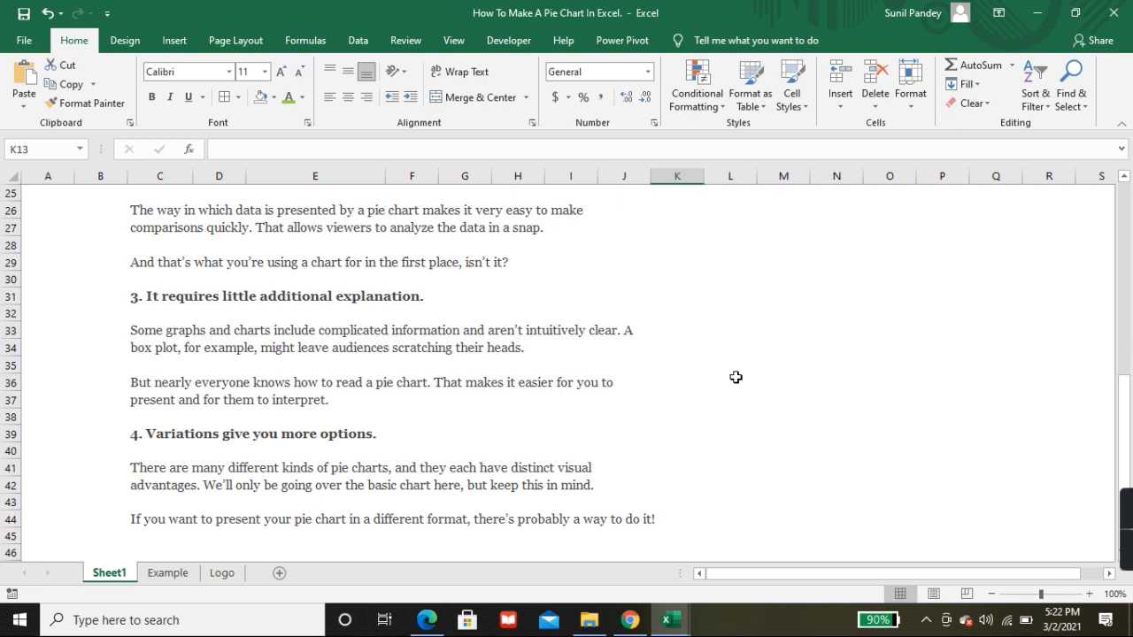
scroll(527, 397, up, 8)
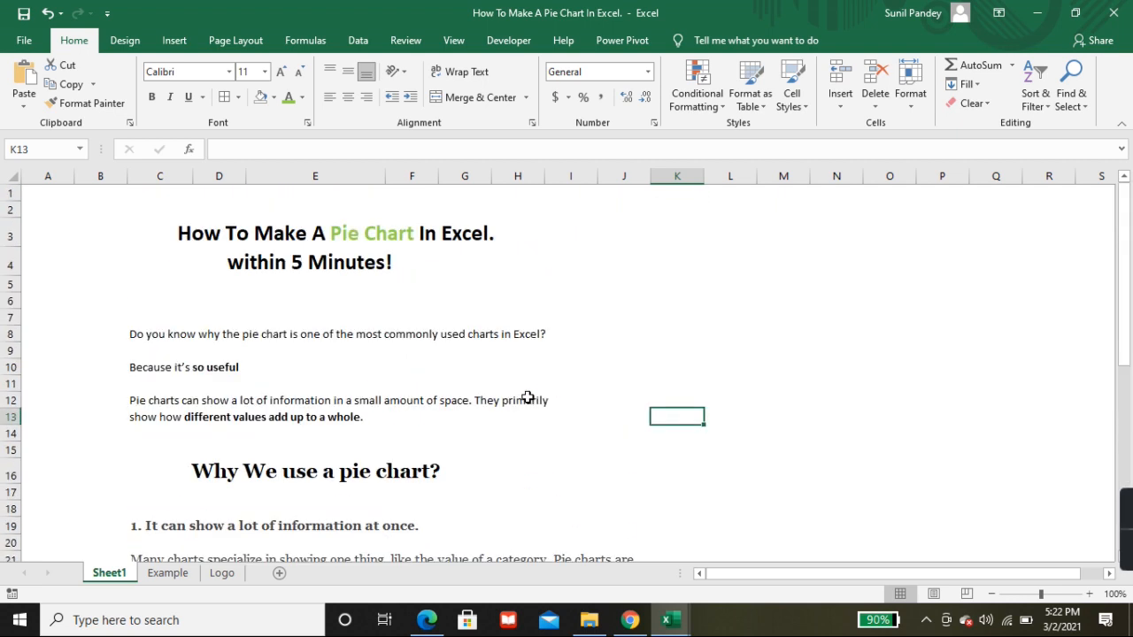
Insert a basic 2-D pie chart from C3:D9 on the Example sheet and place it just beside the table.
click(168, 574)
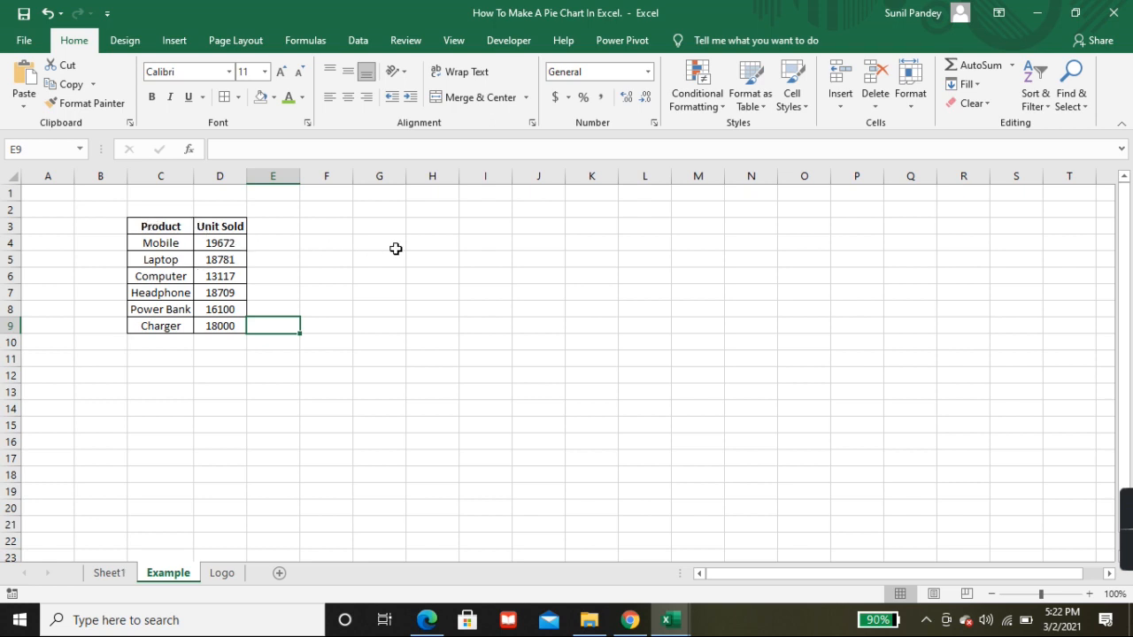
drag(164, 232, 197, 324)
click(177, 42)
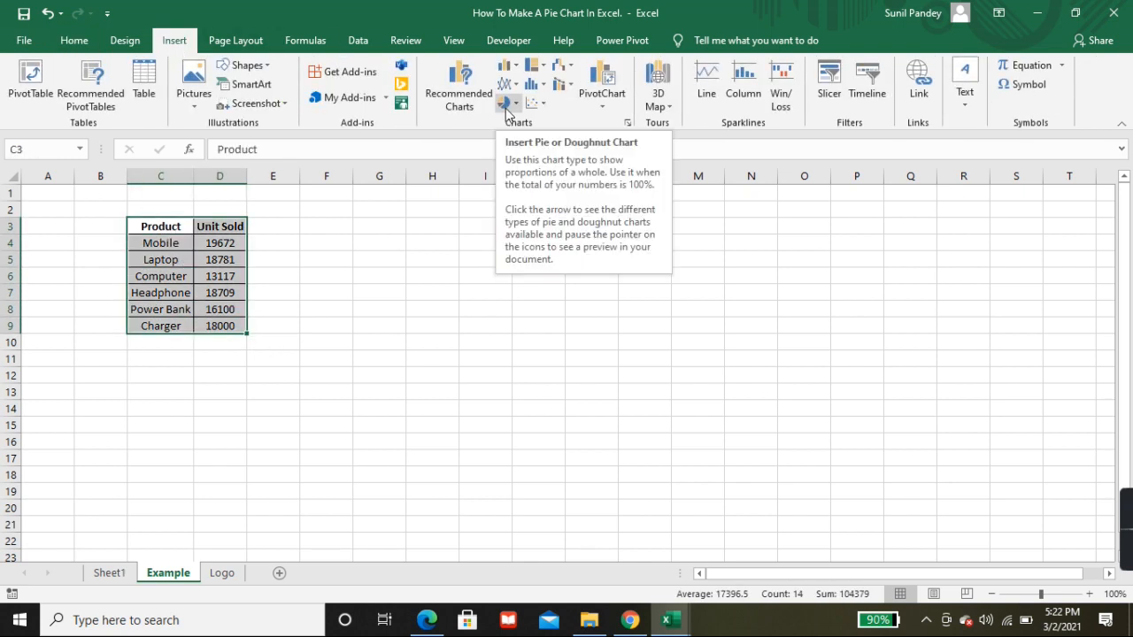
click(517, 104)
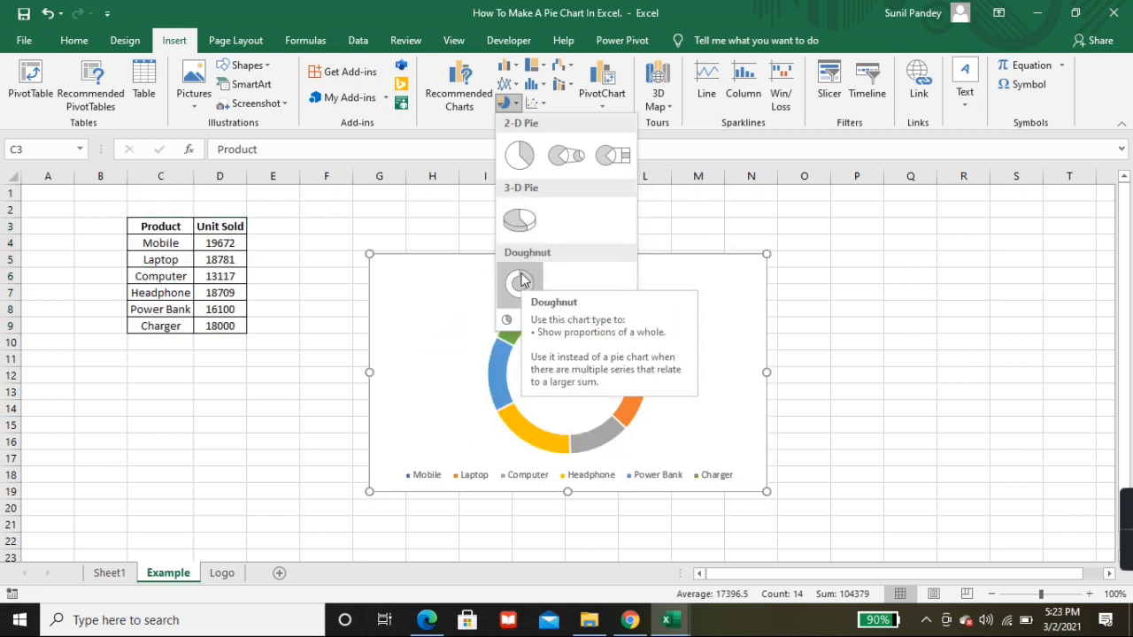
click(522, 156)
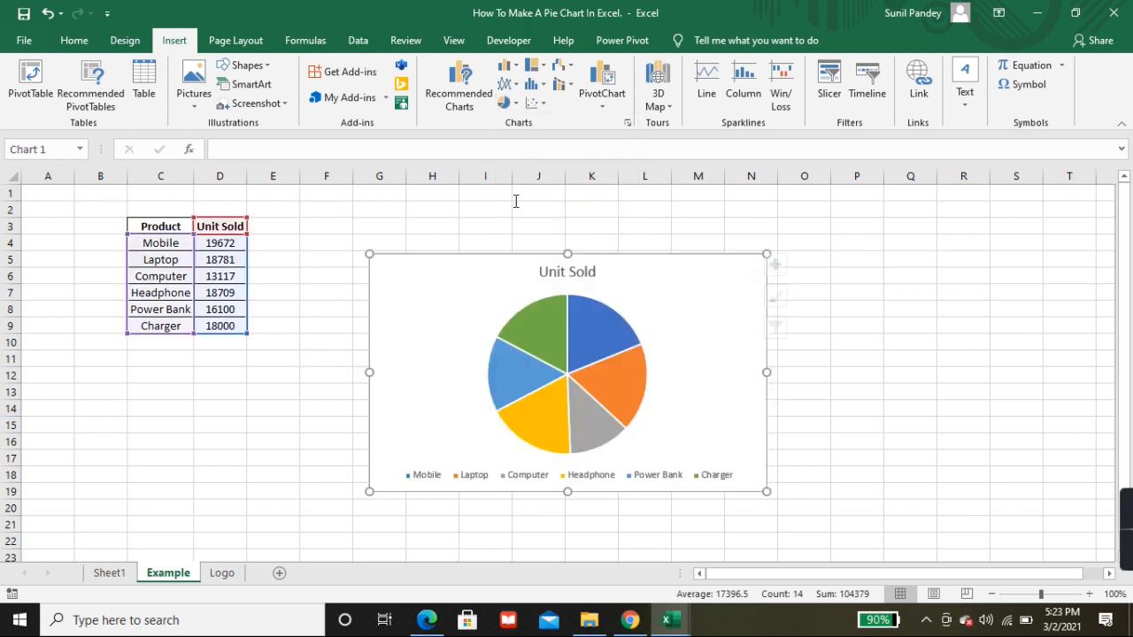
drag(473, 263, 418, 221)
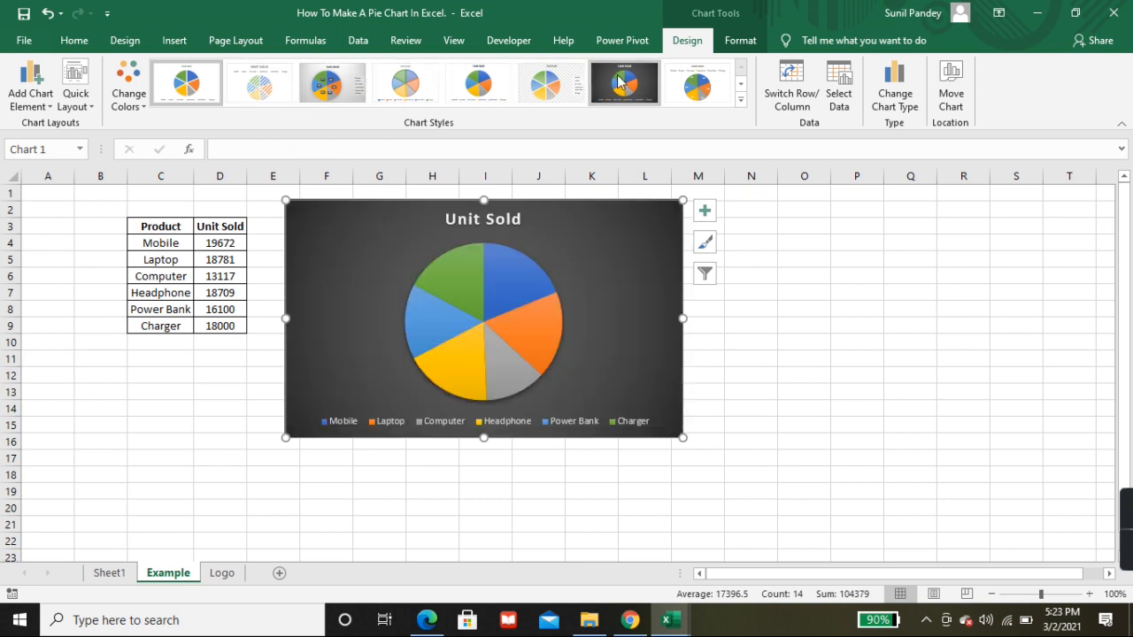
click(742, 102)
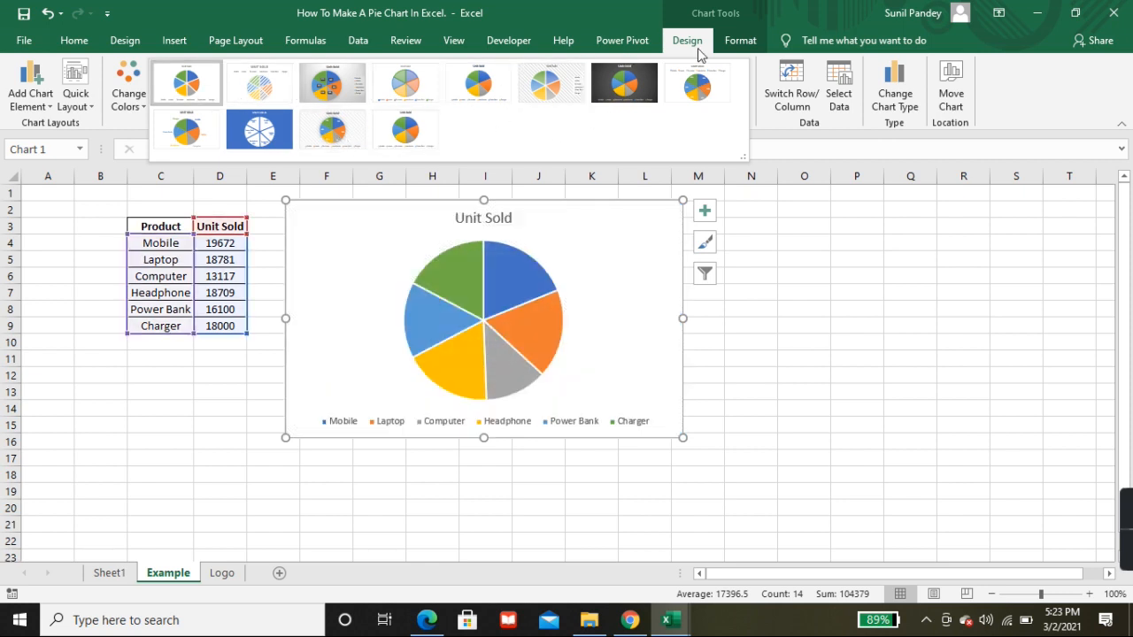
click(592, 256)
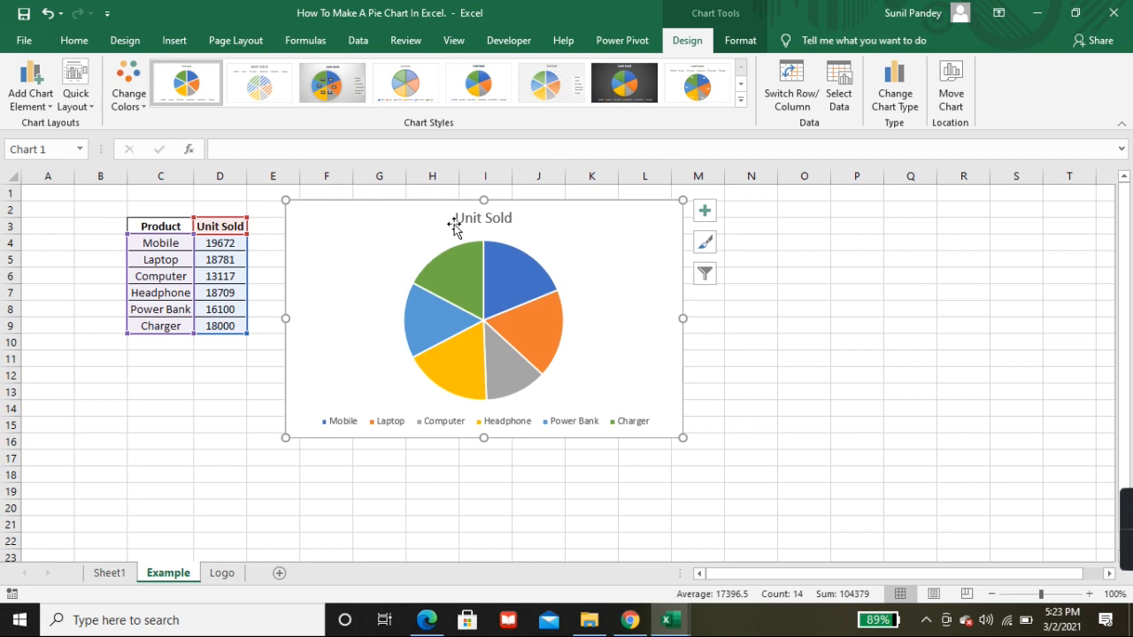
click(77, 98)
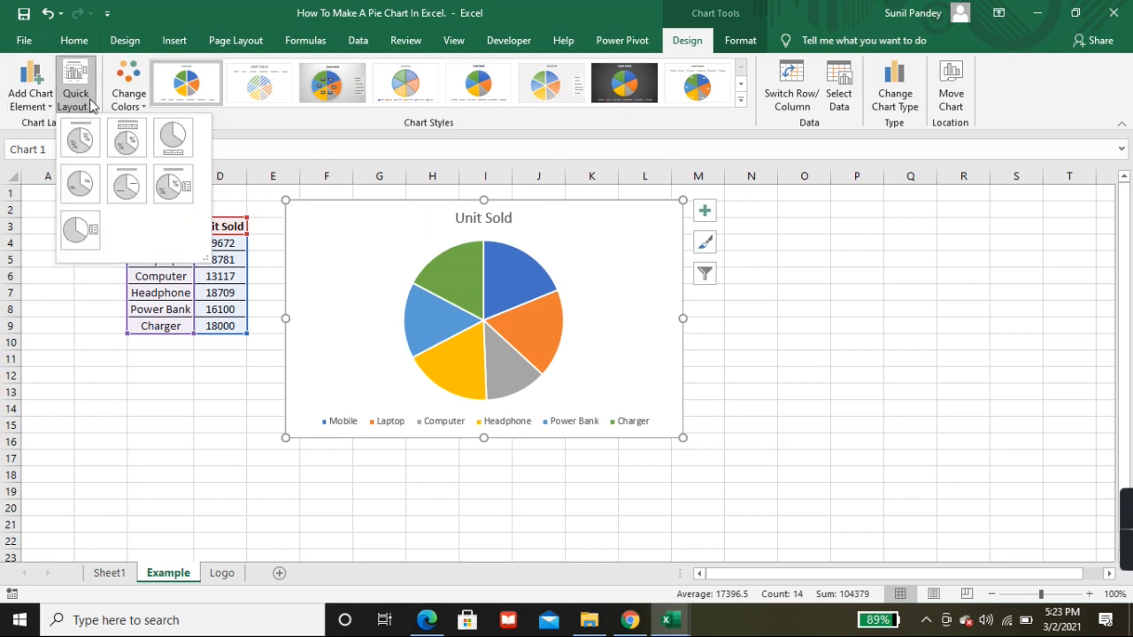
click(90, 99)
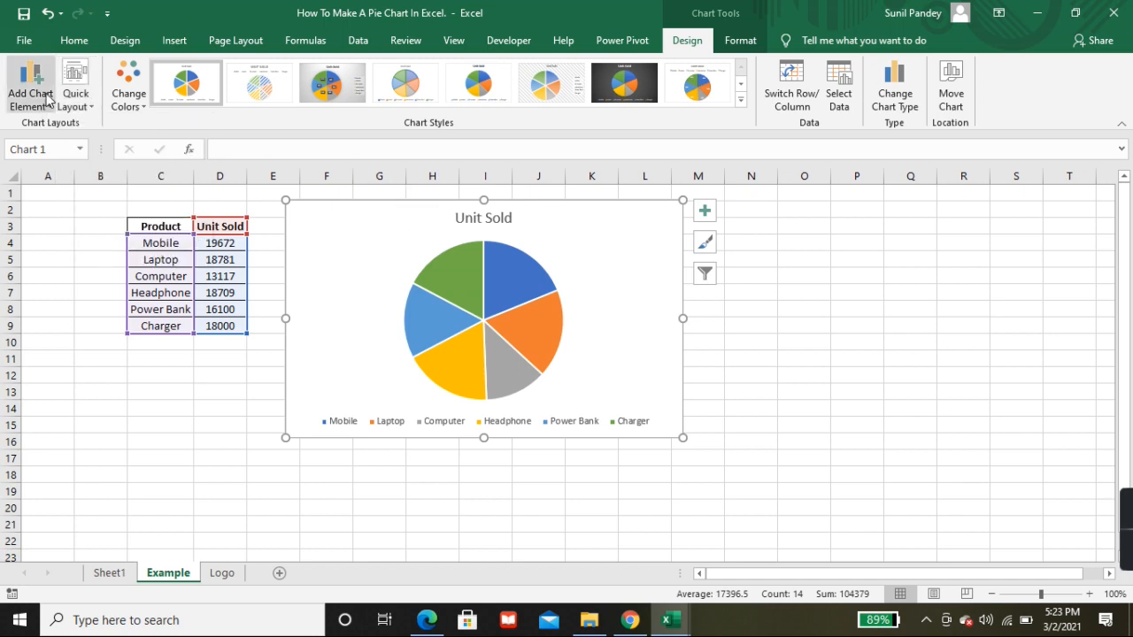
Add data labels to the pie chart at the Inside End position.
click(53, 110)
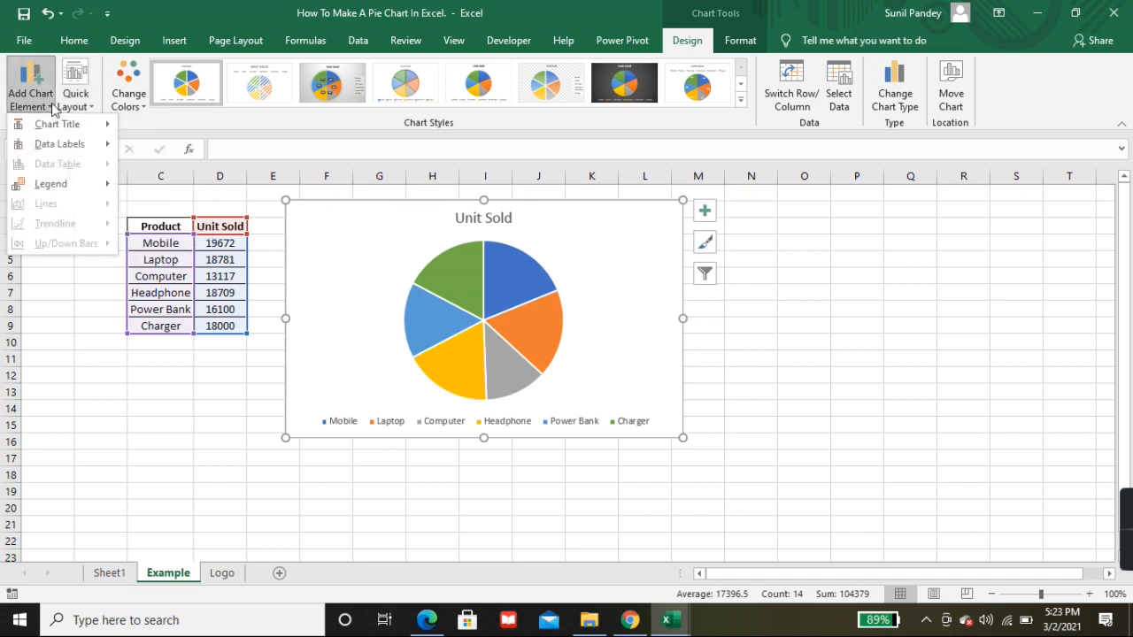
mouse_move(53, 147)
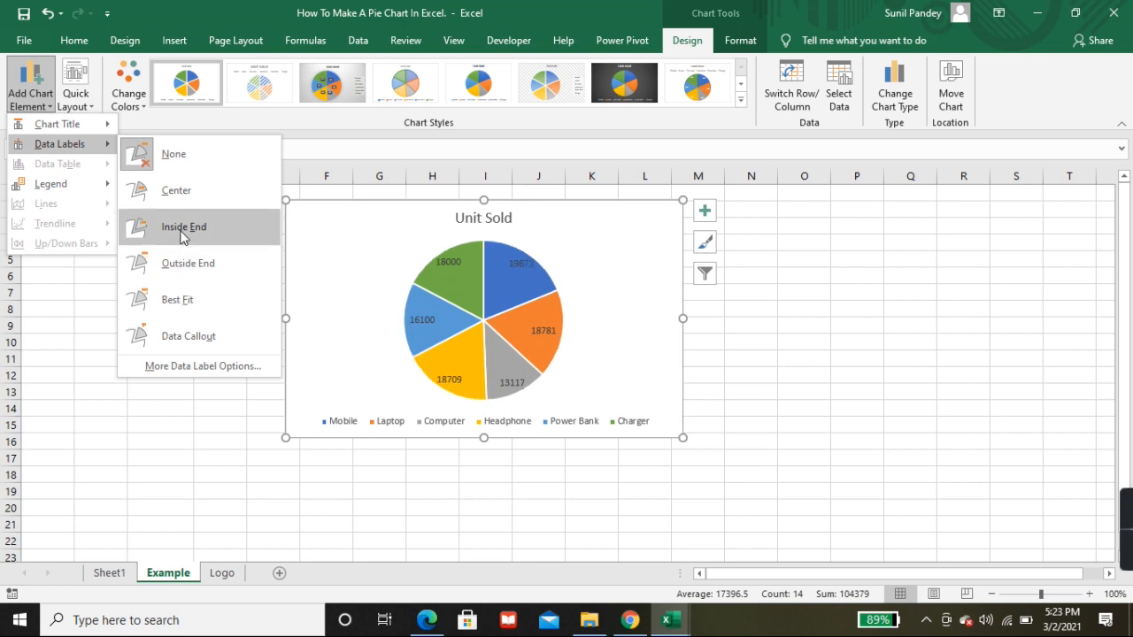
click(182, 231)
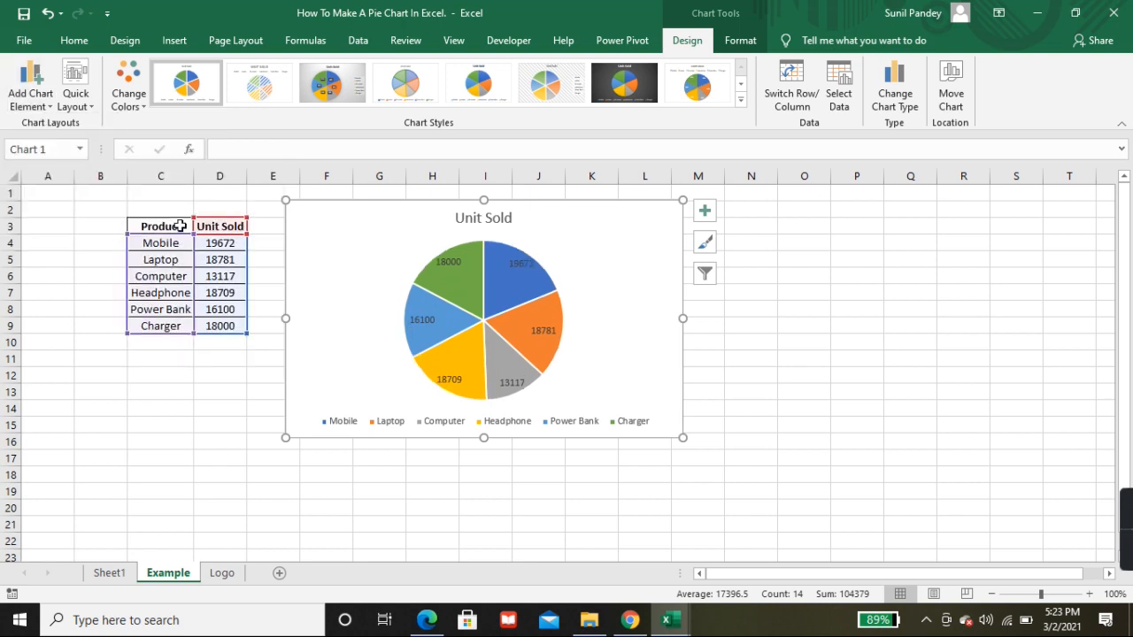
Recolor the pie slices with the monochromatic gold gradient that runs from light to dark.
click(129, 98)
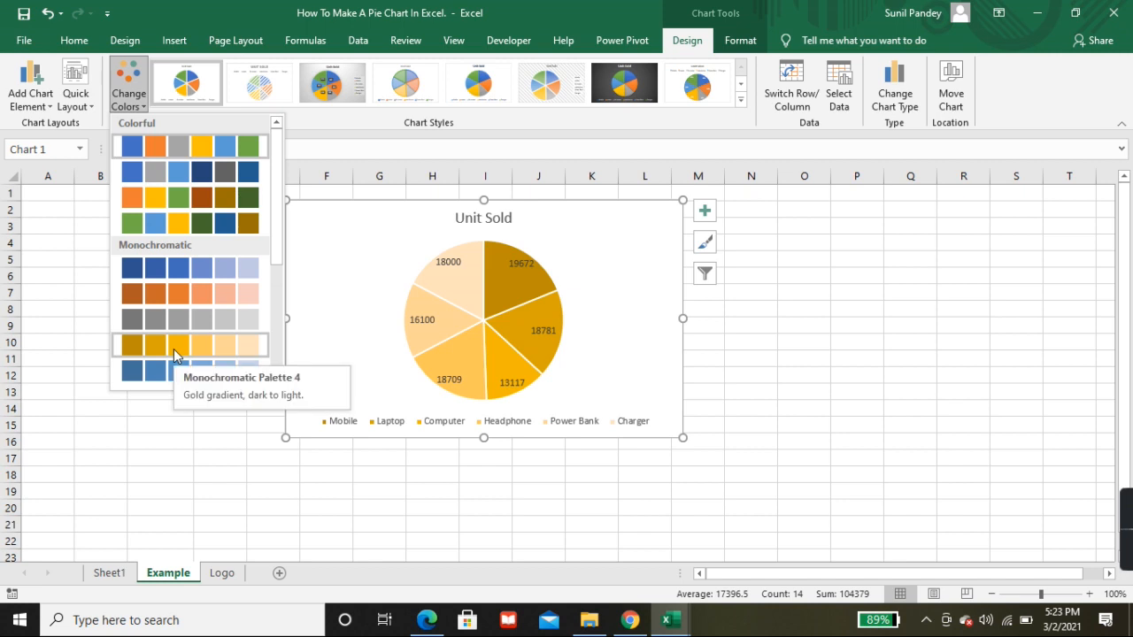
scroll(204, 301, down, 3)
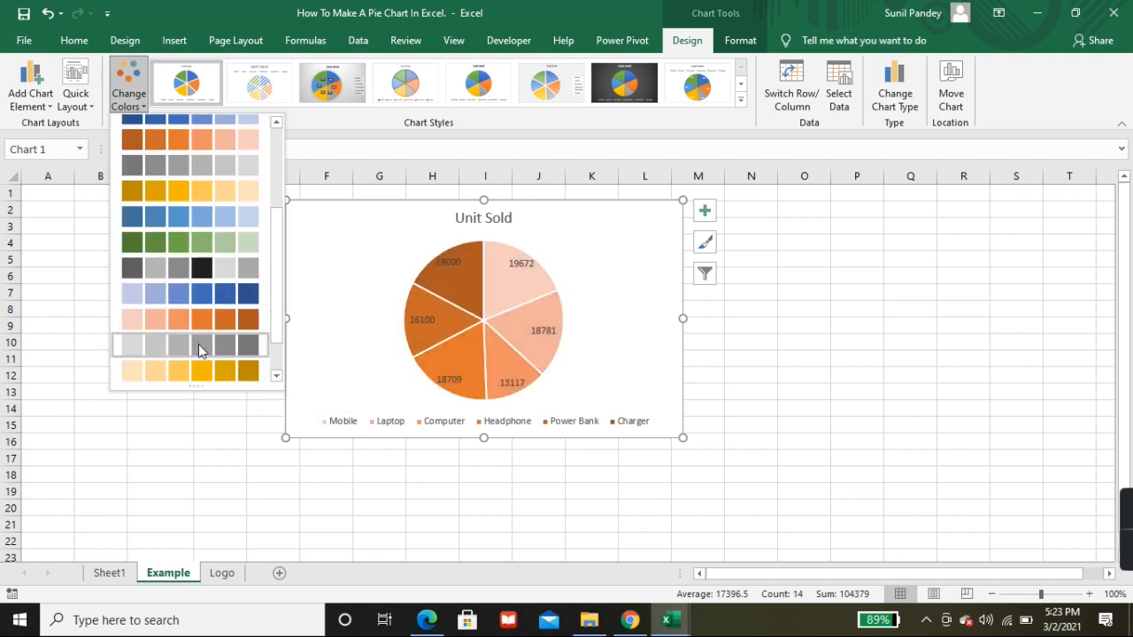
click(200, 373)
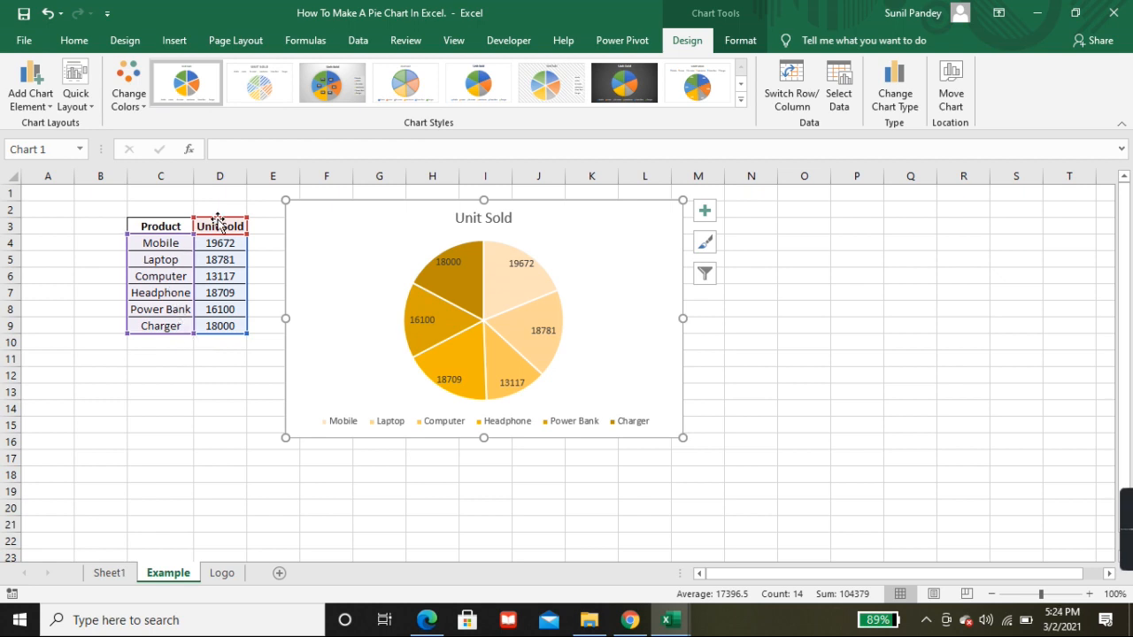
Delete the legend and the Unit Sold title from the pie chart.
click(738, 42)
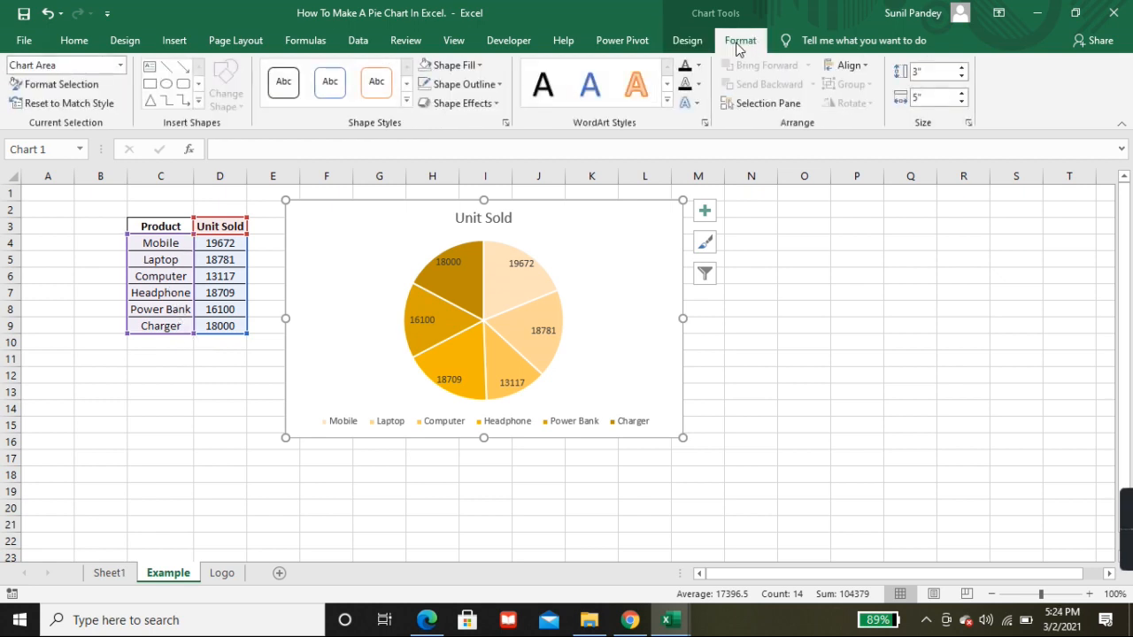
click(776, 389)
click(541, 232)
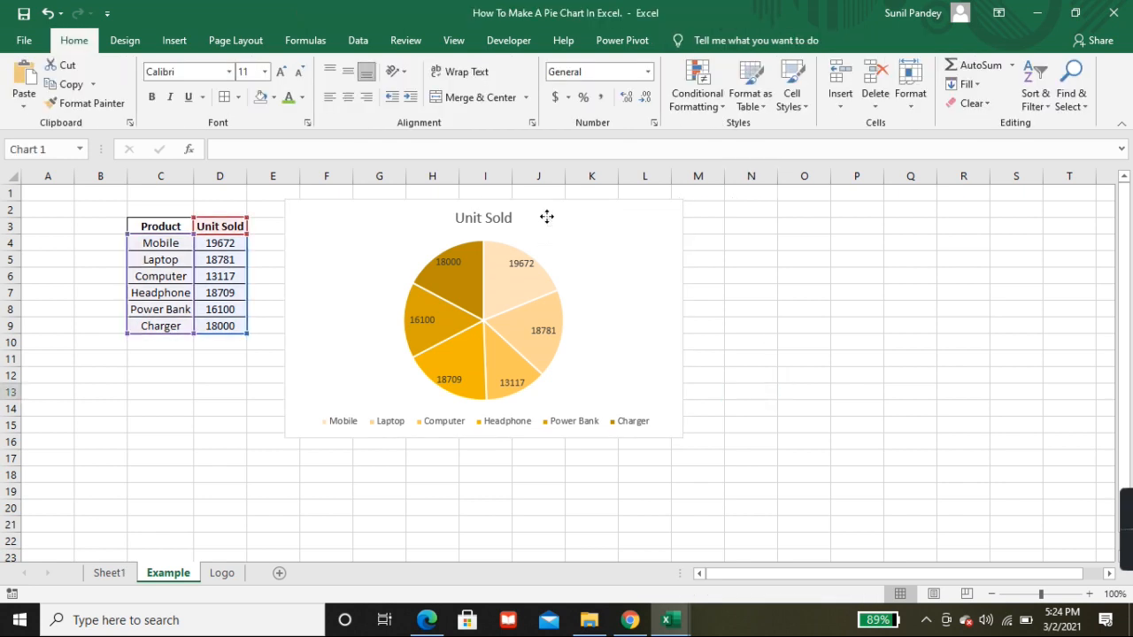
click(501, 426)
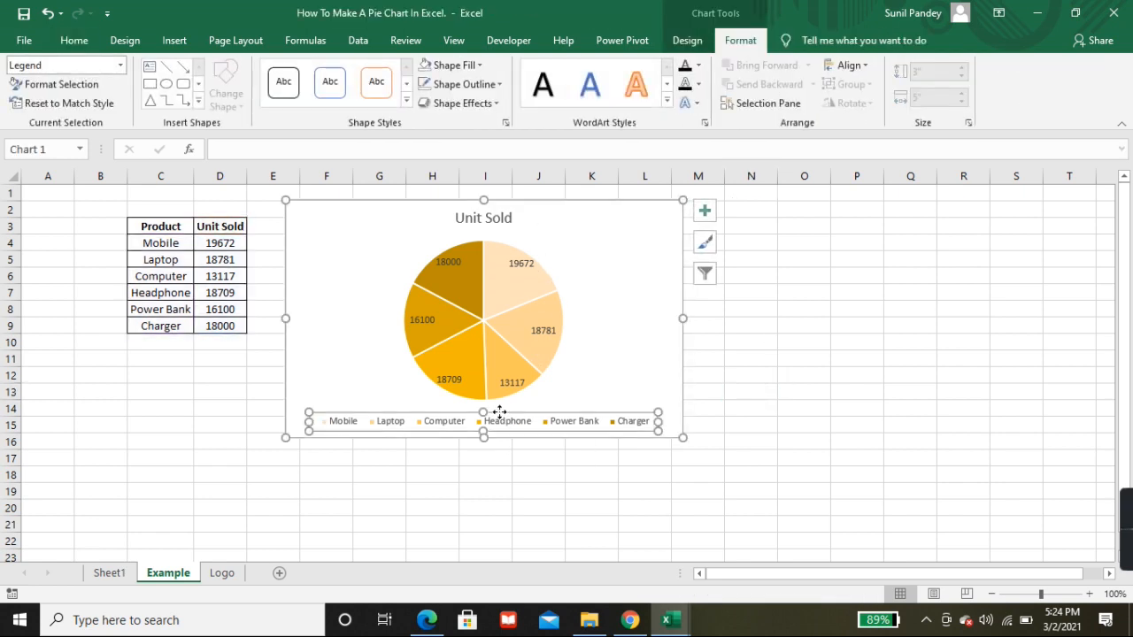
key(Delete)
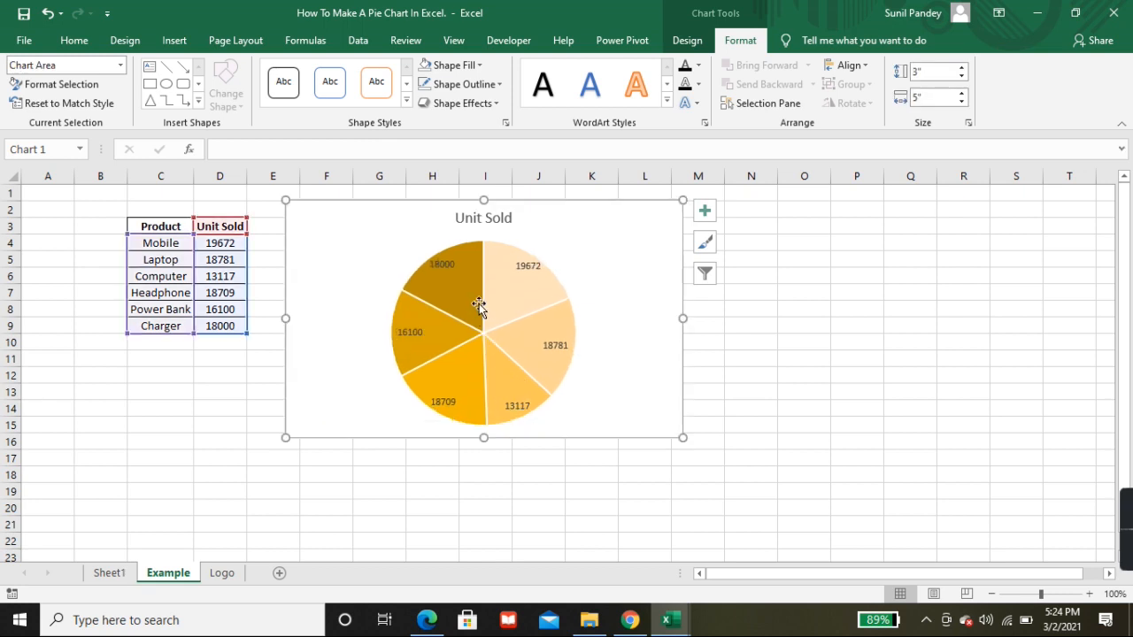
click(489, 214)
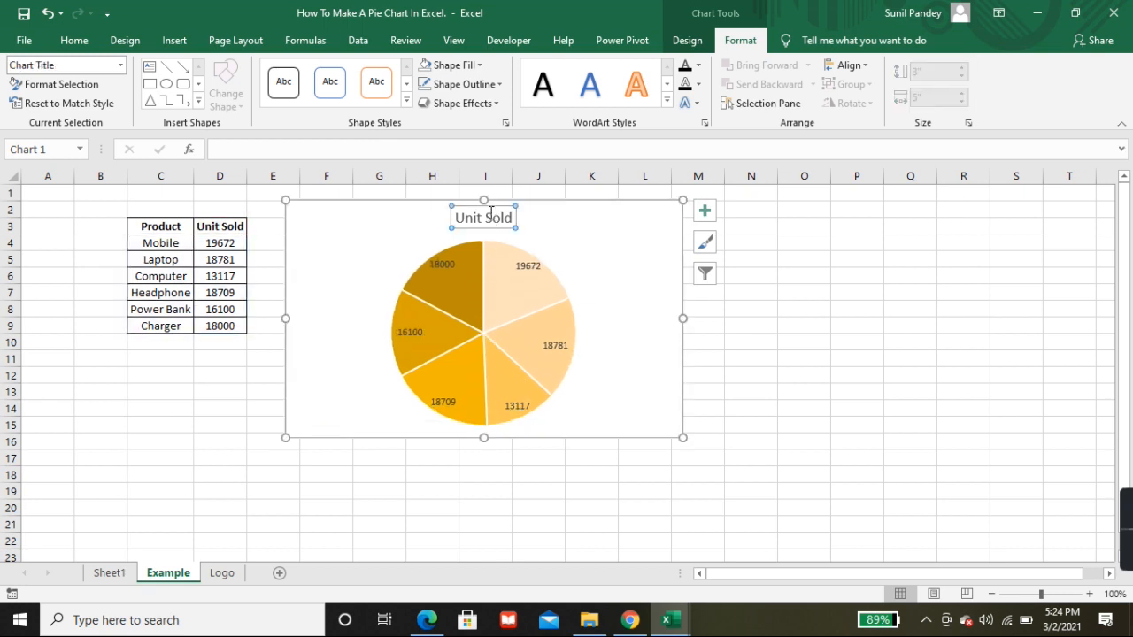
key(Delete)
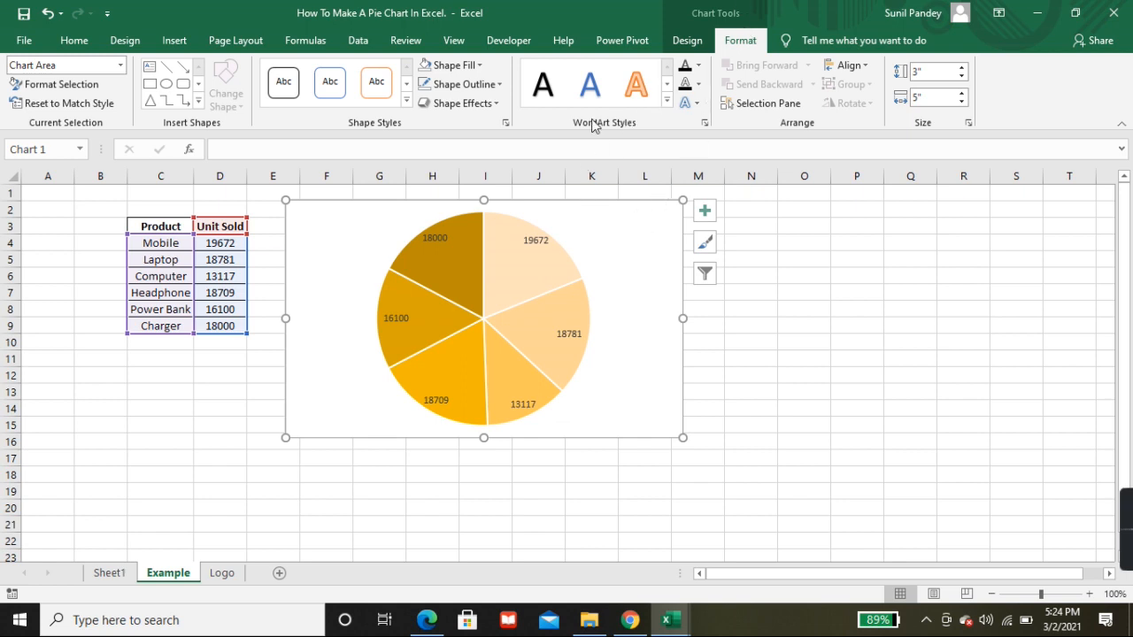
Set the chart area to No Fill and No Outline.
click(480, 67)
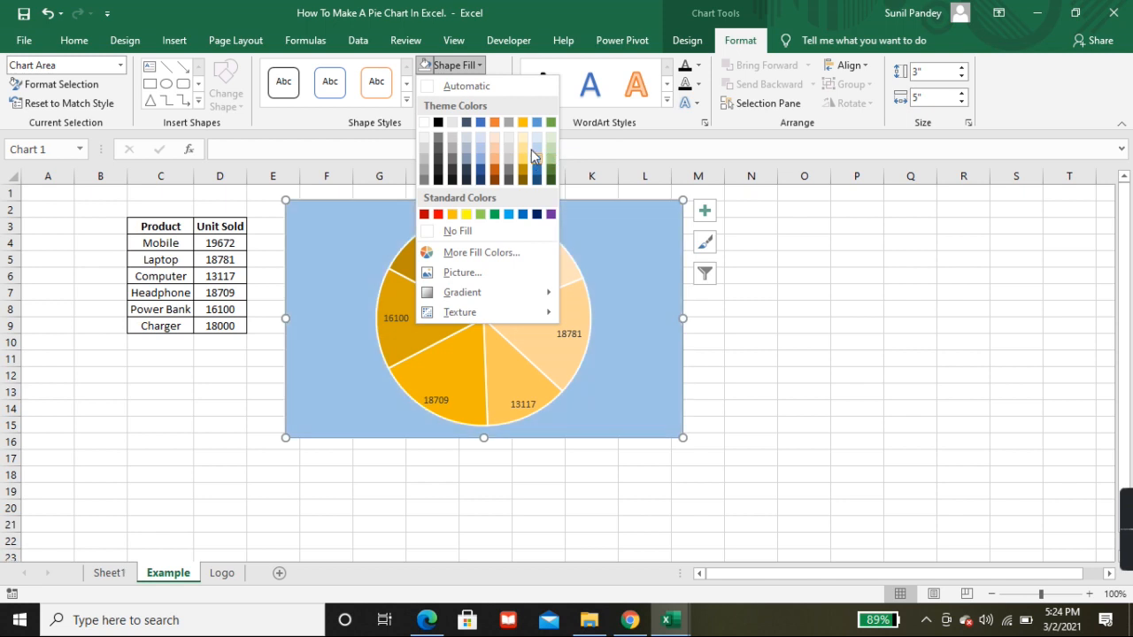
click(446, 230)
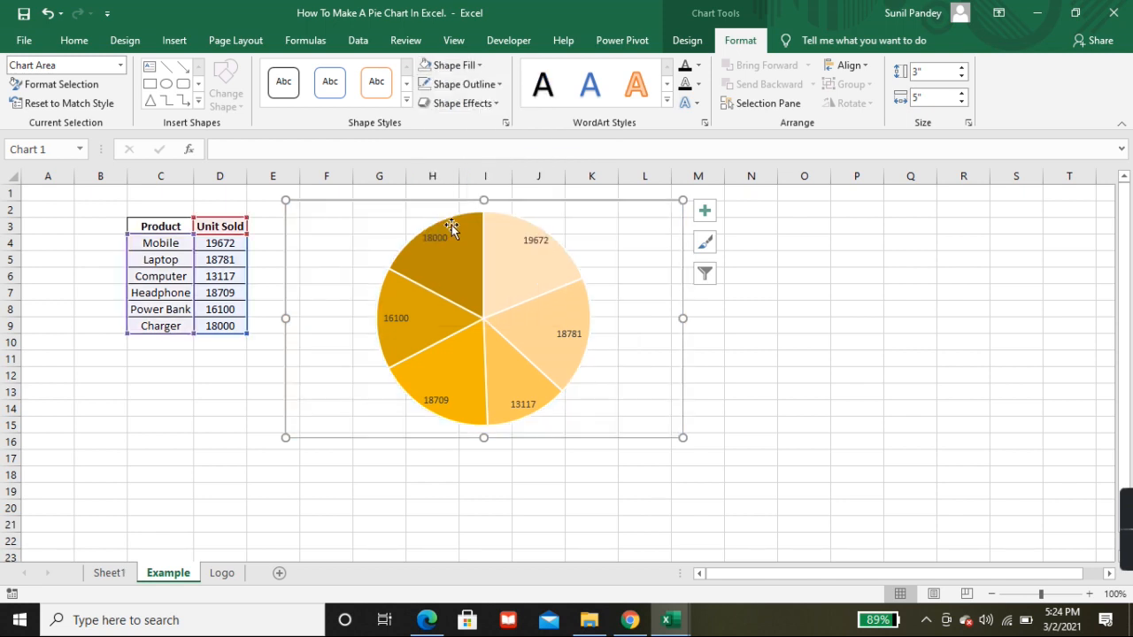
click(501, 85)
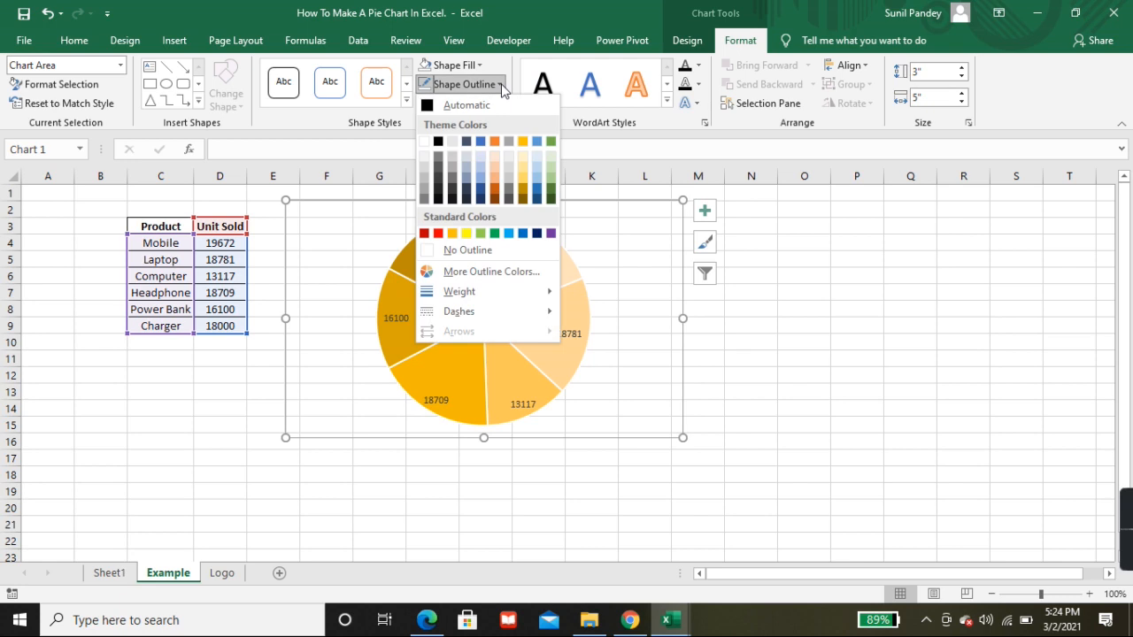
click(464, 255)
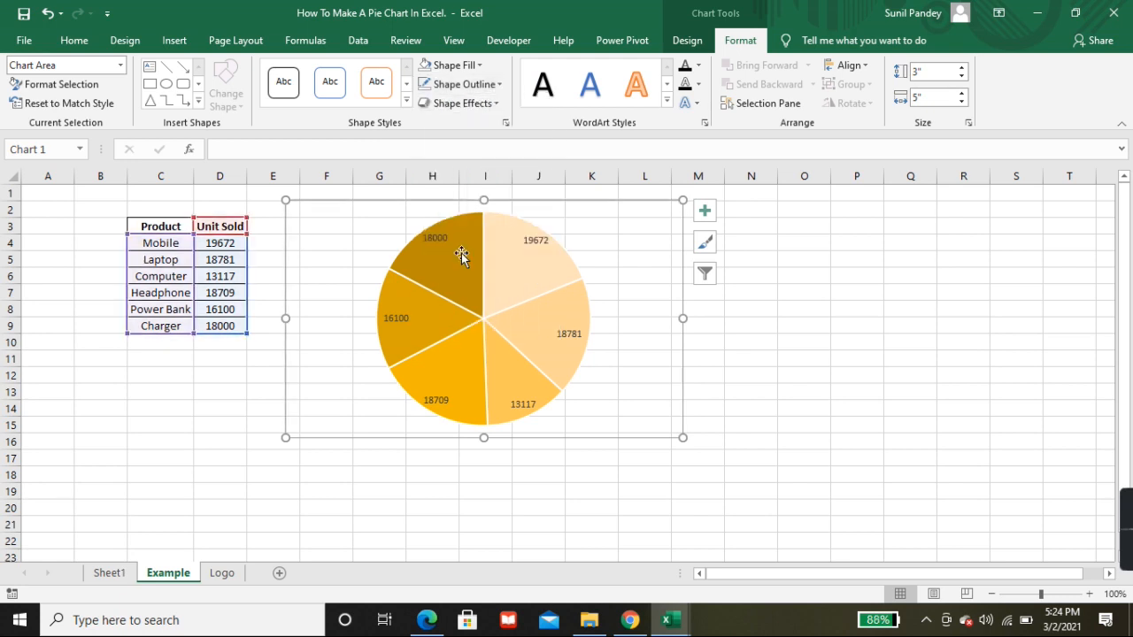
Hide the gridlines on the Example sheet.
click(781, 296)
click(454, 40)
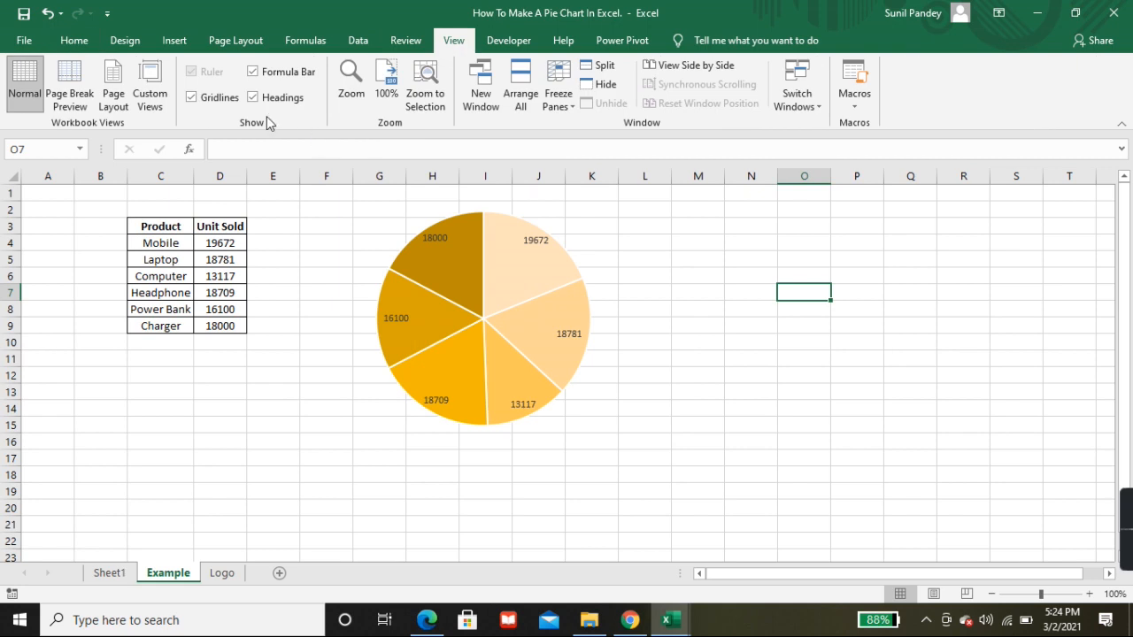
click(217, 101)
click(751, 425)
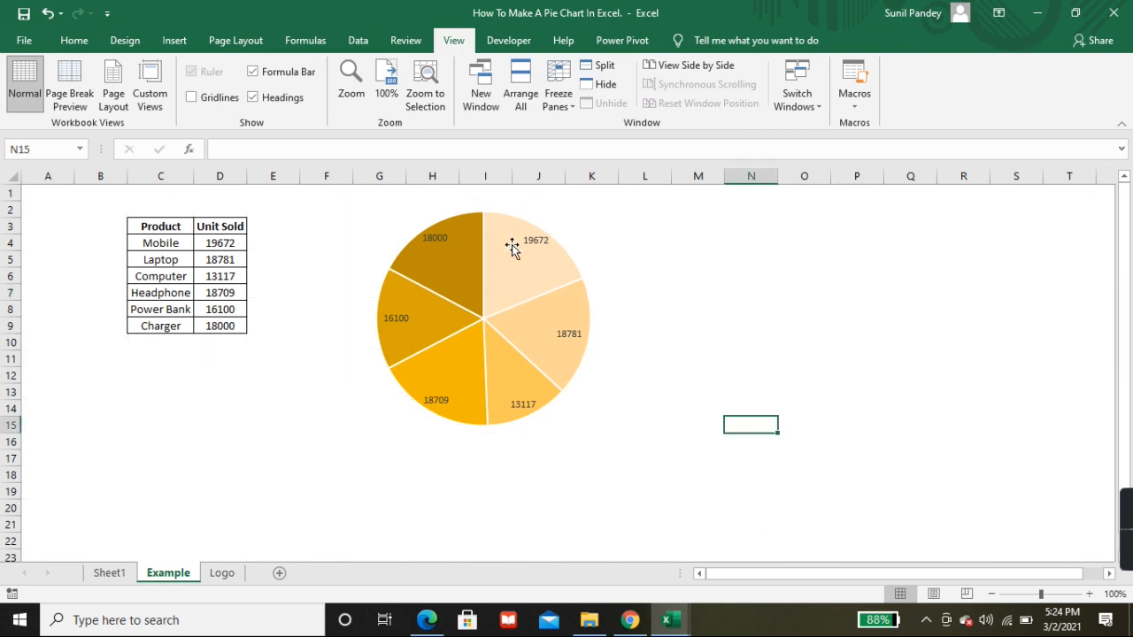
Move the pie chart closer to the product table, so the pie starts around column E.
click(515, 213)
drag(541, 203, 462, 197)
click(838, 340)
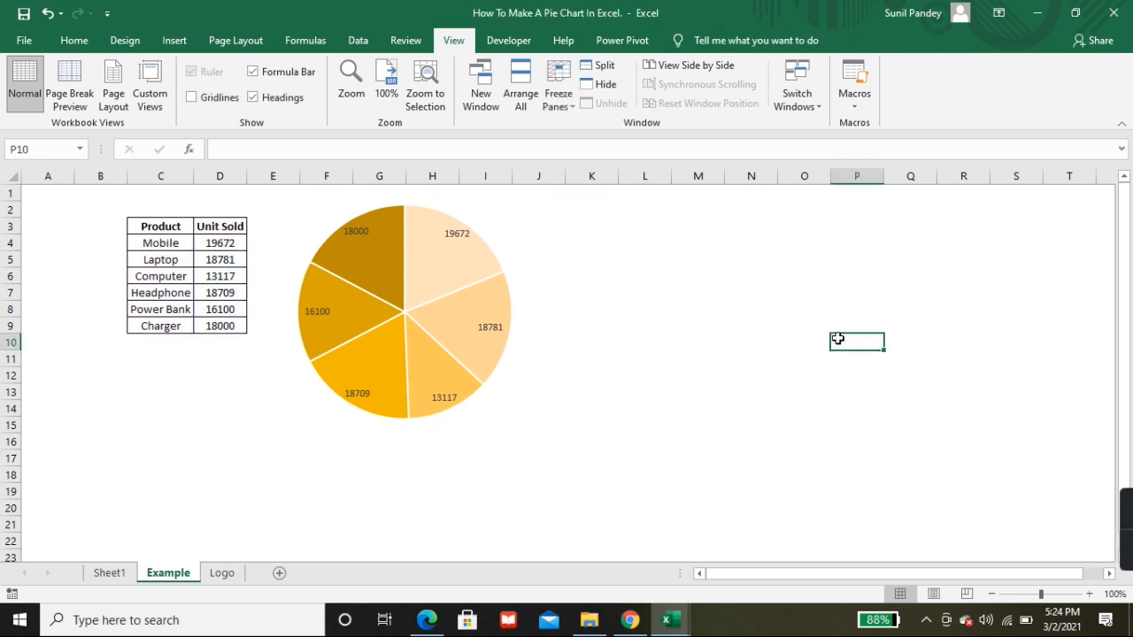
Insert a 3-D pie chart from the product and unit sold data in C3:D9.
drag(161, 228, 221, 327)
click(189, 42)
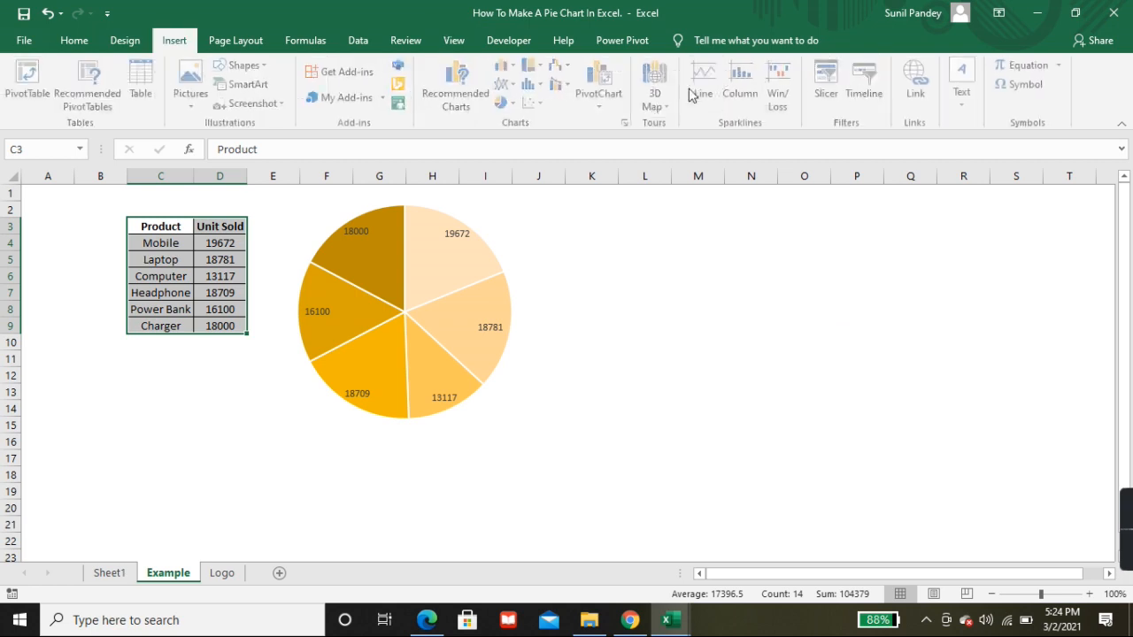
click(512, 103)
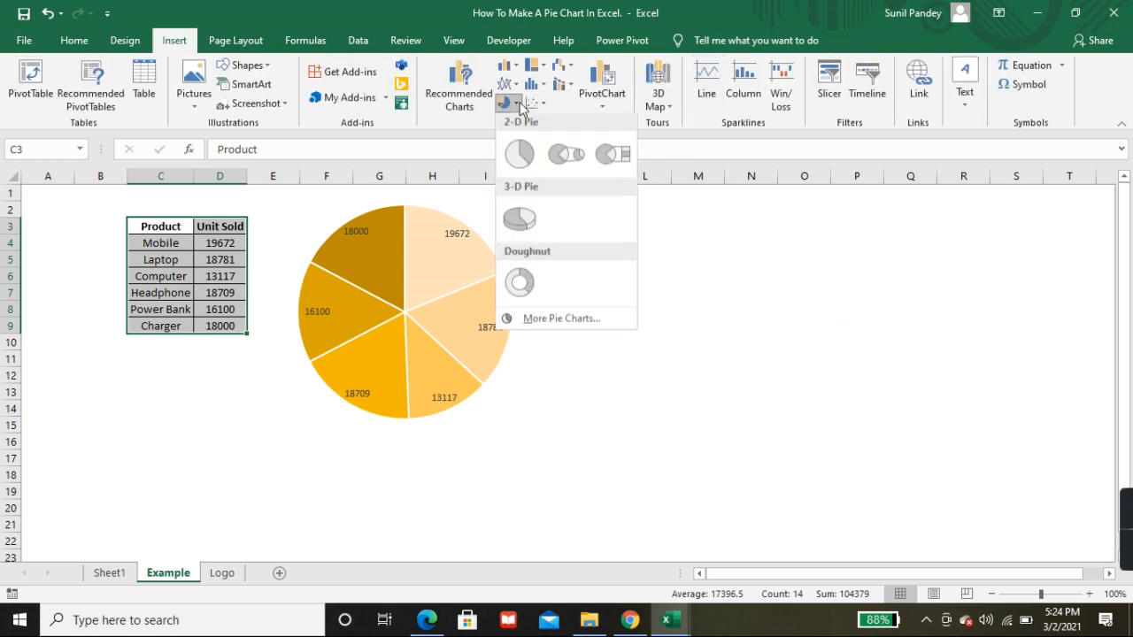
click(521, 220)
Place the 3-D pie chart beside the first pie, starting around column J, and extend its height down to about row 17.
drag(682, 275, 847, 216)
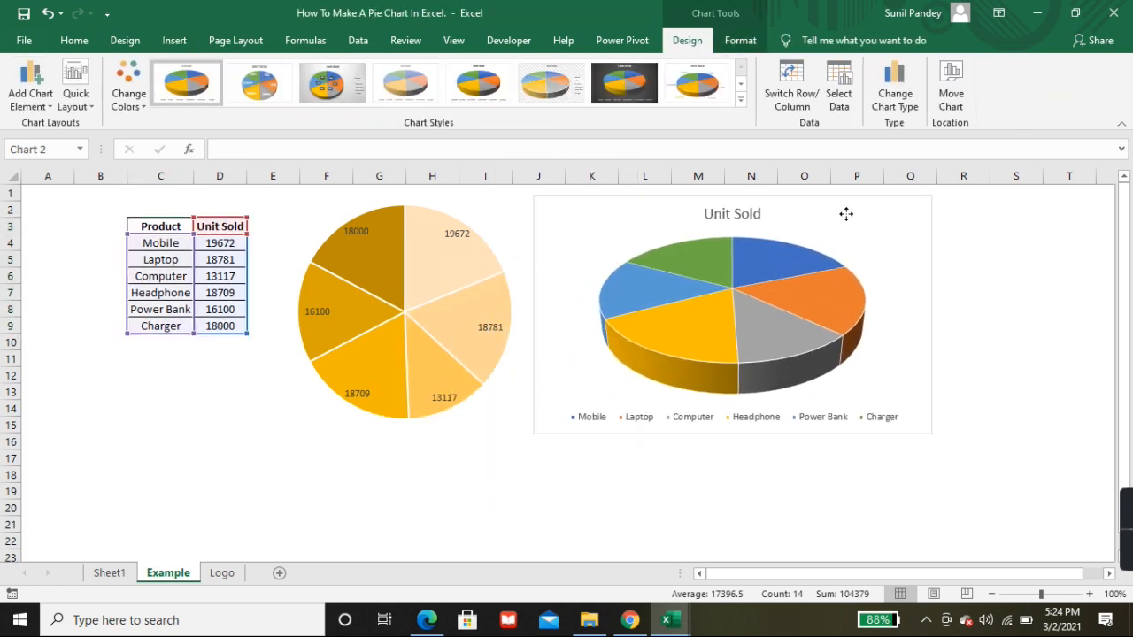
drag(738, 440, 731, 468)
click(822, 206)
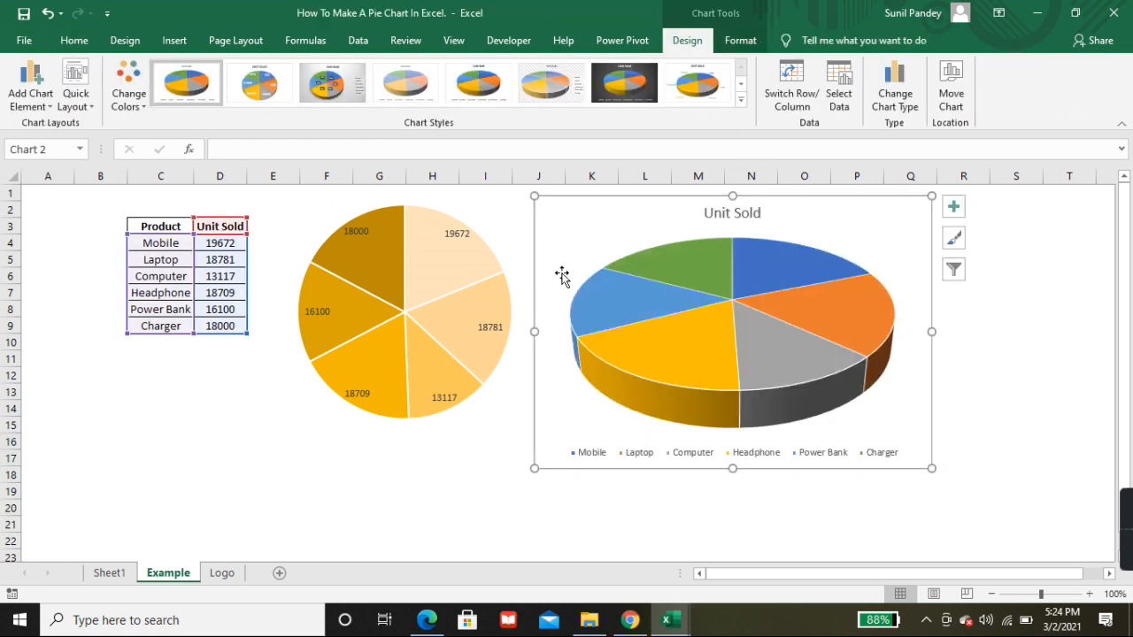
Apply the third chart style, with a grey gradient background and dark percentage labels, to the 3-D pie chart.
click(741, 100)
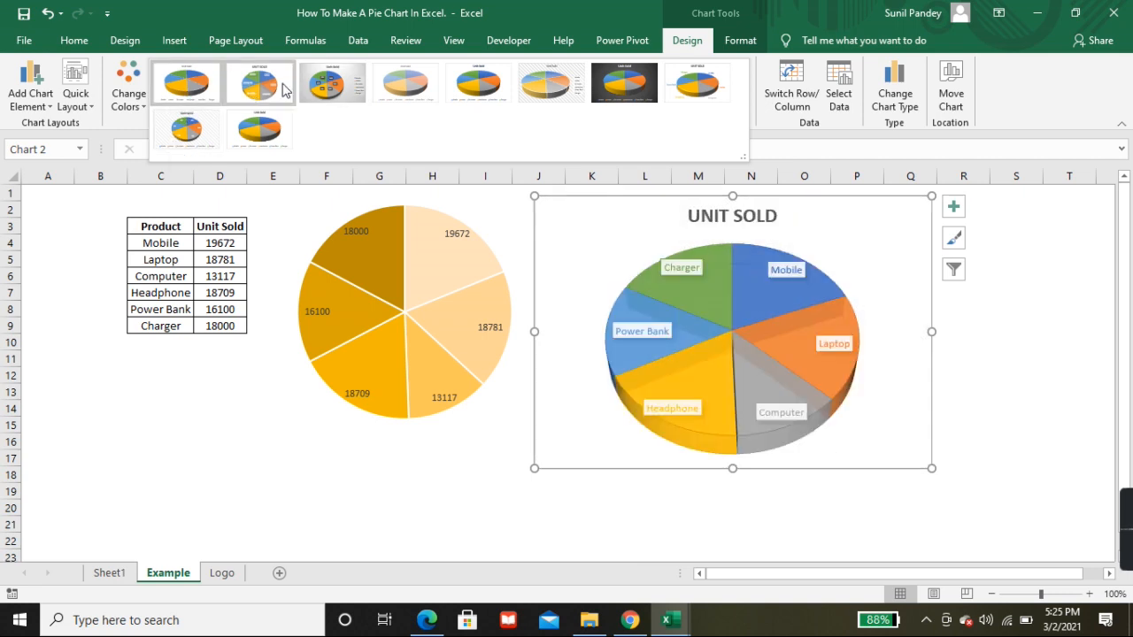
click(332, 82)
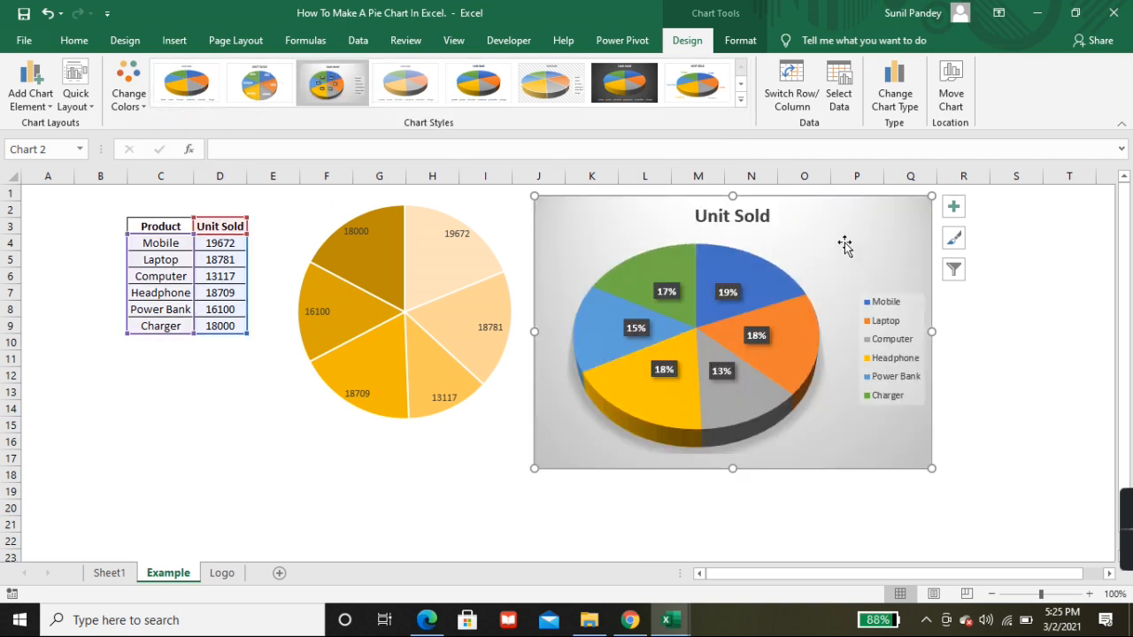
click(902, 300)
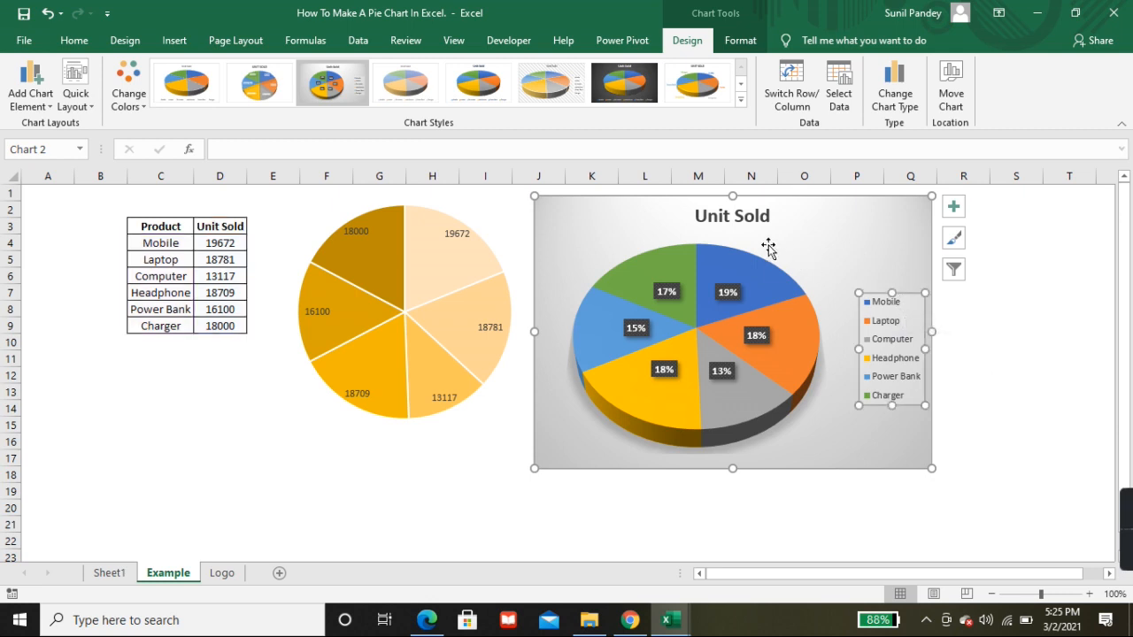
click(825, 220)
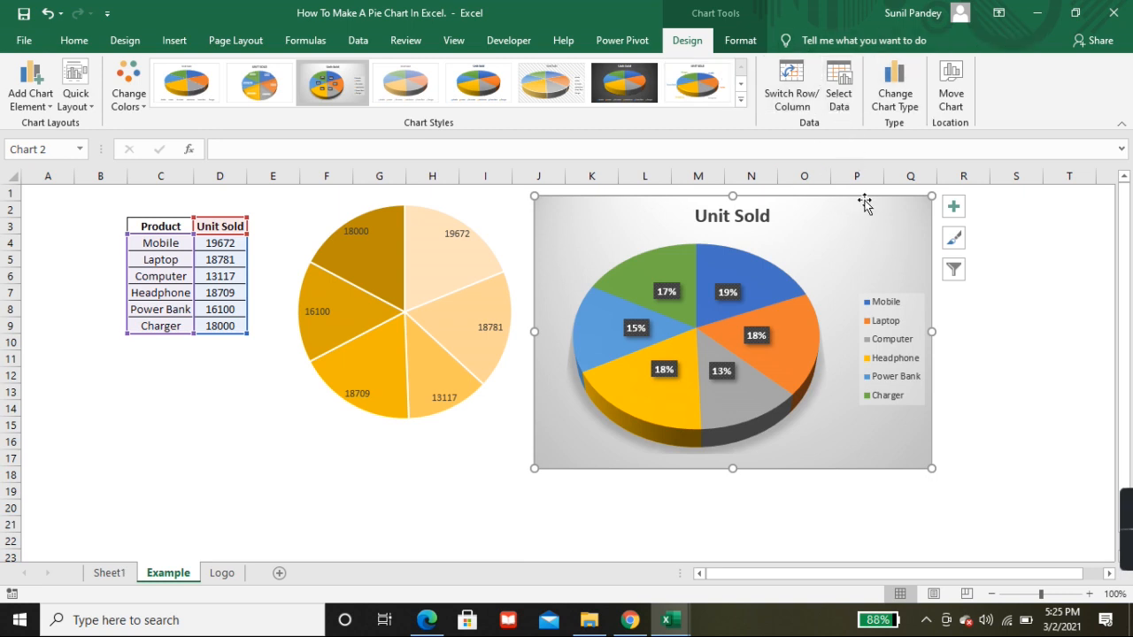
Add a Pen Drive row with 12000 units sold in row 10, below Charger.
click(151, 343)
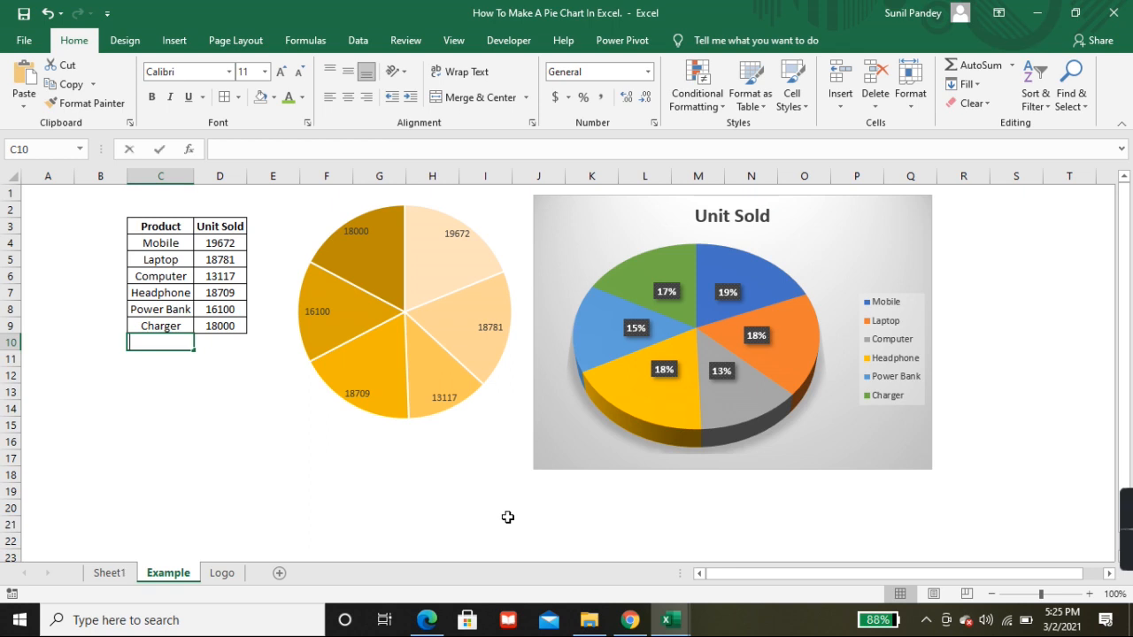
text(Pen Driv)
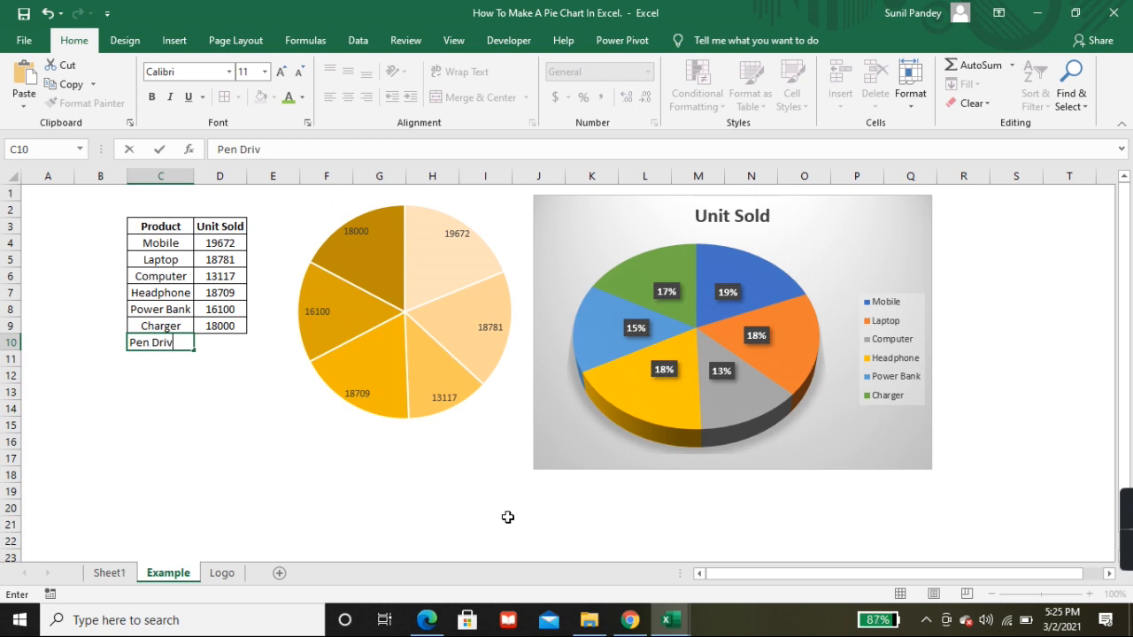
text(e)
key(Tab)
text(120)
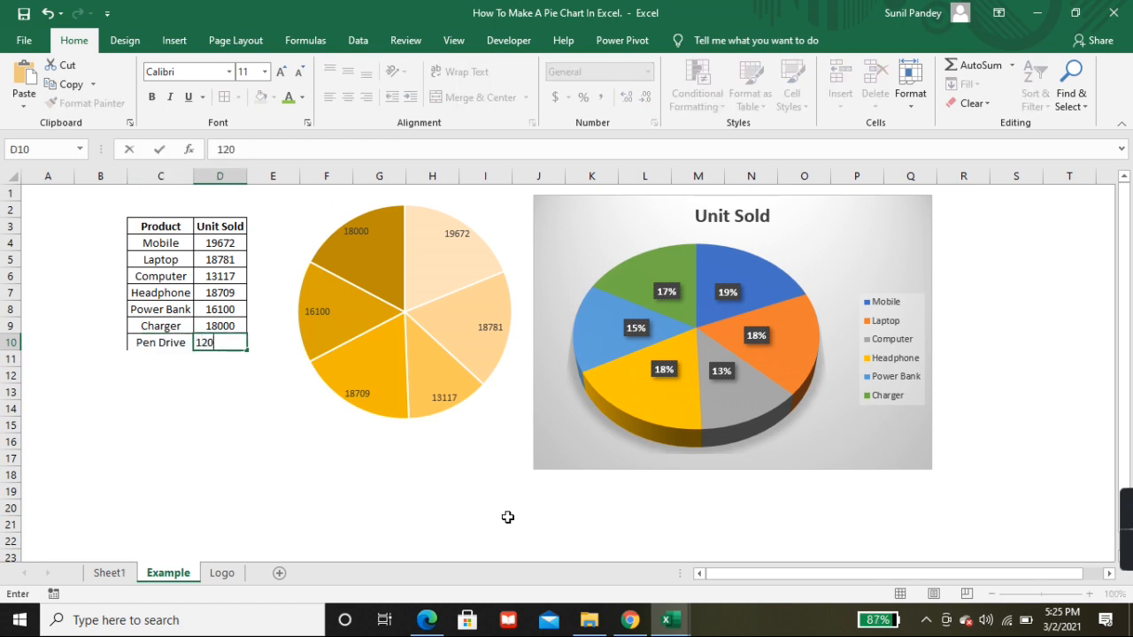
key(Return)
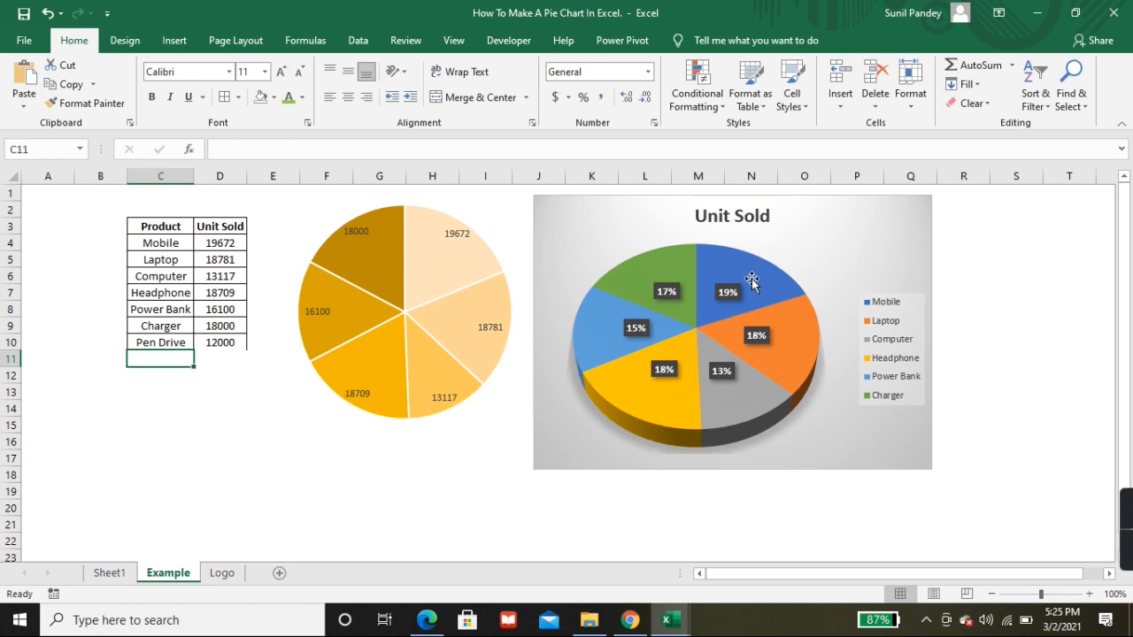
Extend the 3-D pie chart's data range to C3:D10 so that it includes the Pen Drive row.
click(813, 220)
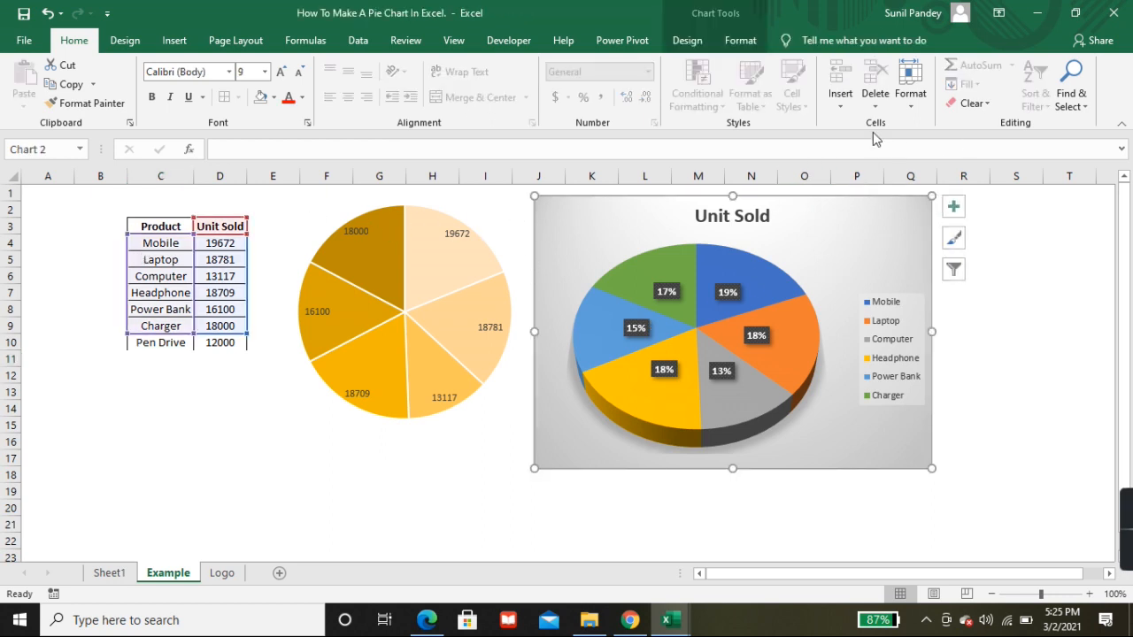
right_click(806, 210)
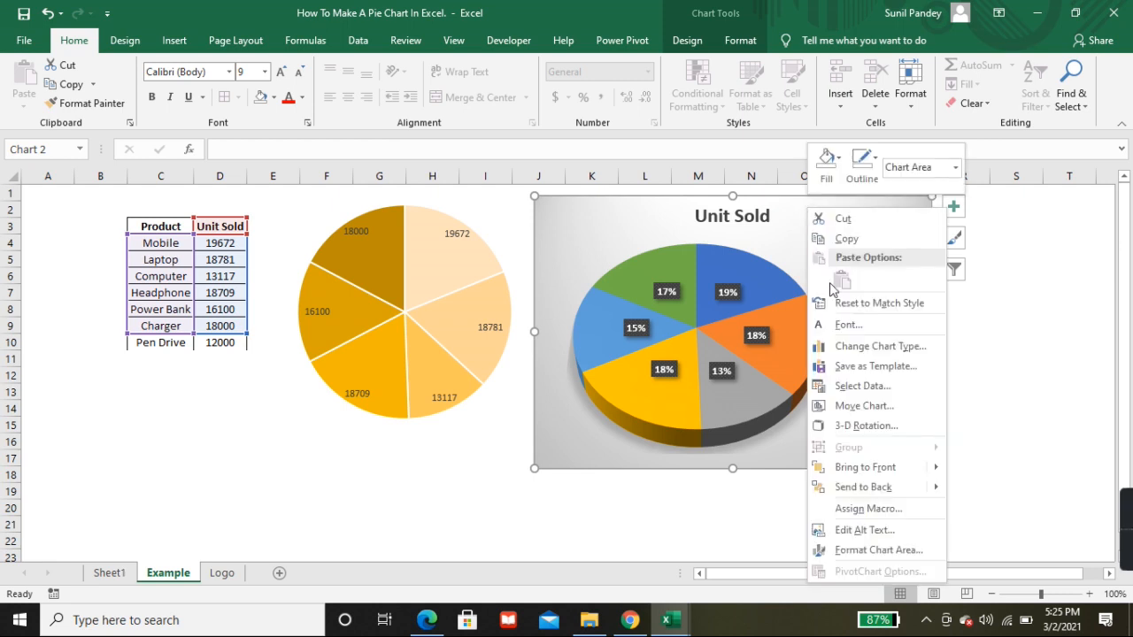
click(847, 387)
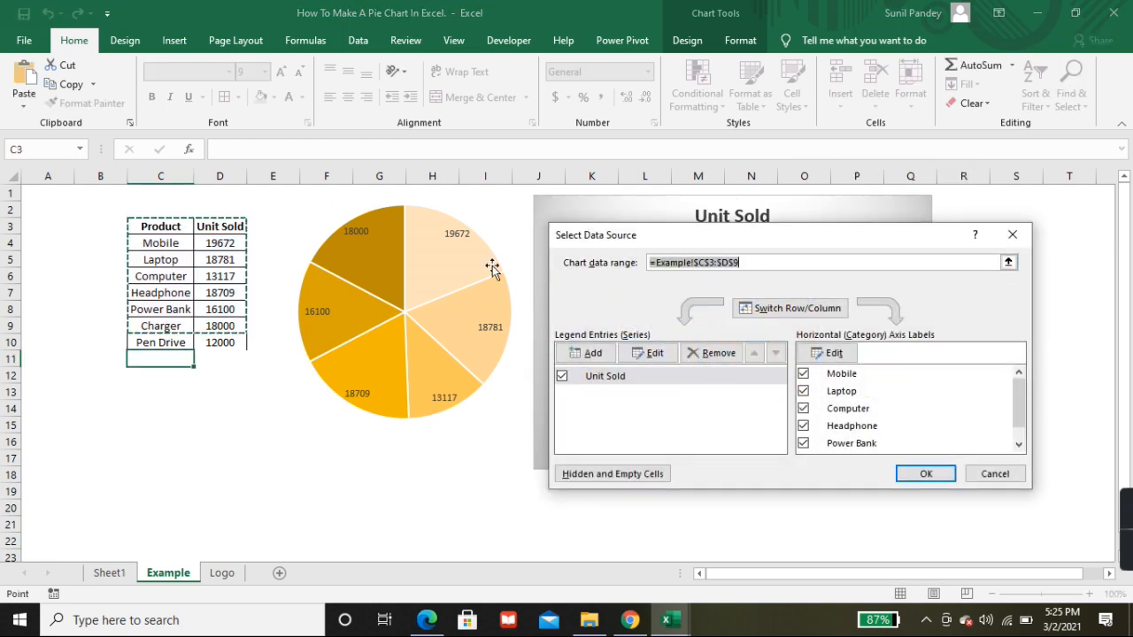
drag(173, 229, 228, 348)
click(909, 470)
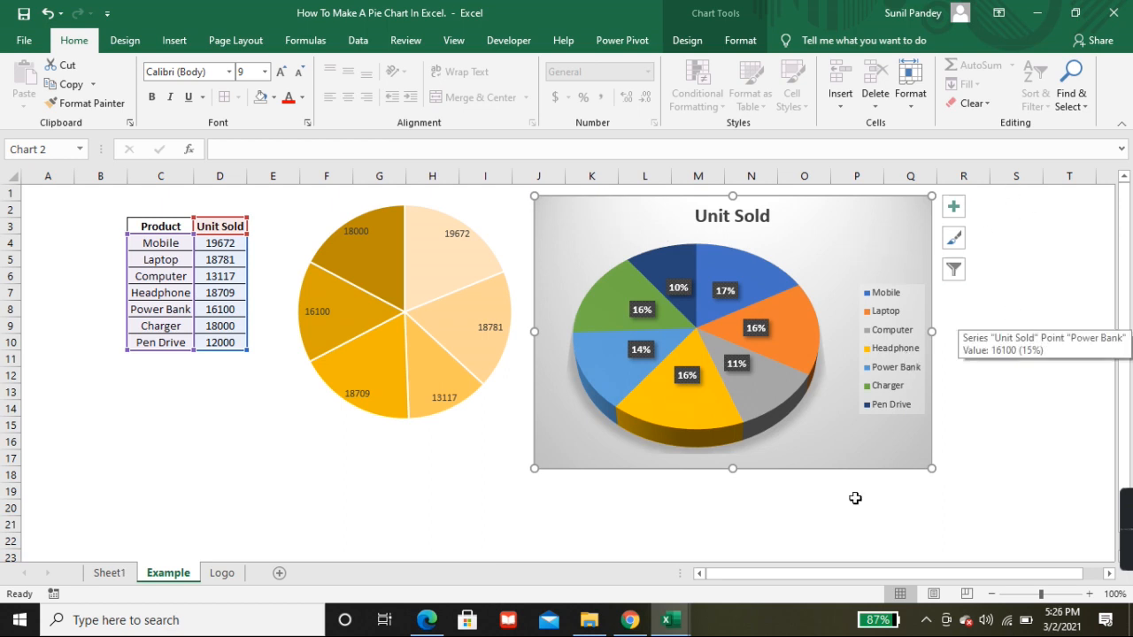
click(802, 537)
Review the 3-D pie chart's data source settings and close them without changes.
click(784, 234)
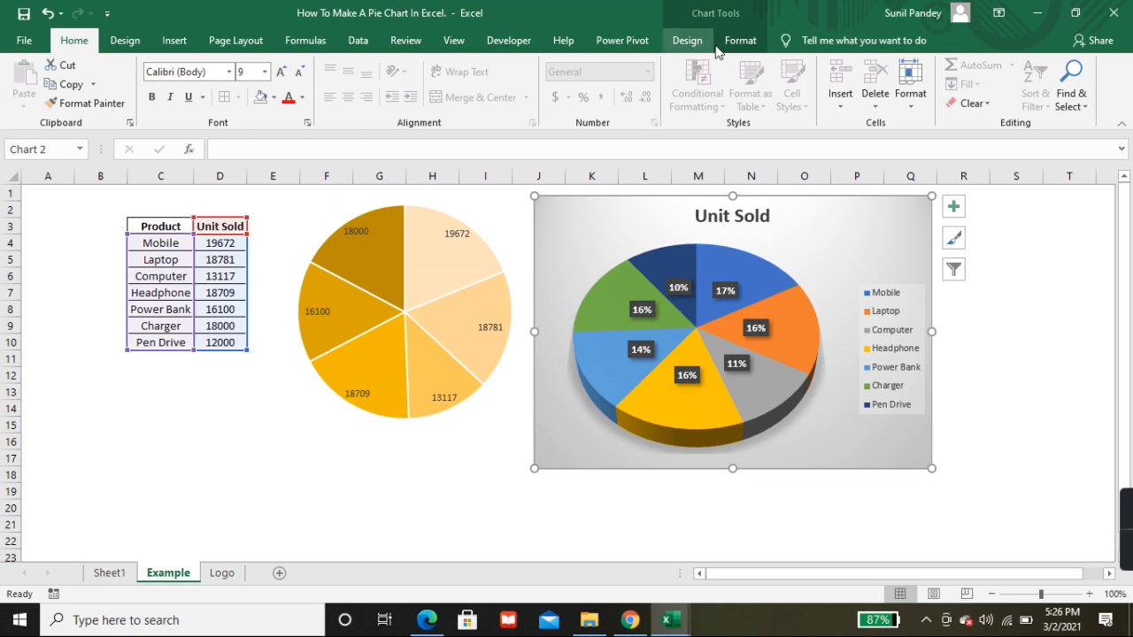
click(740, 41)
click(687, 41)
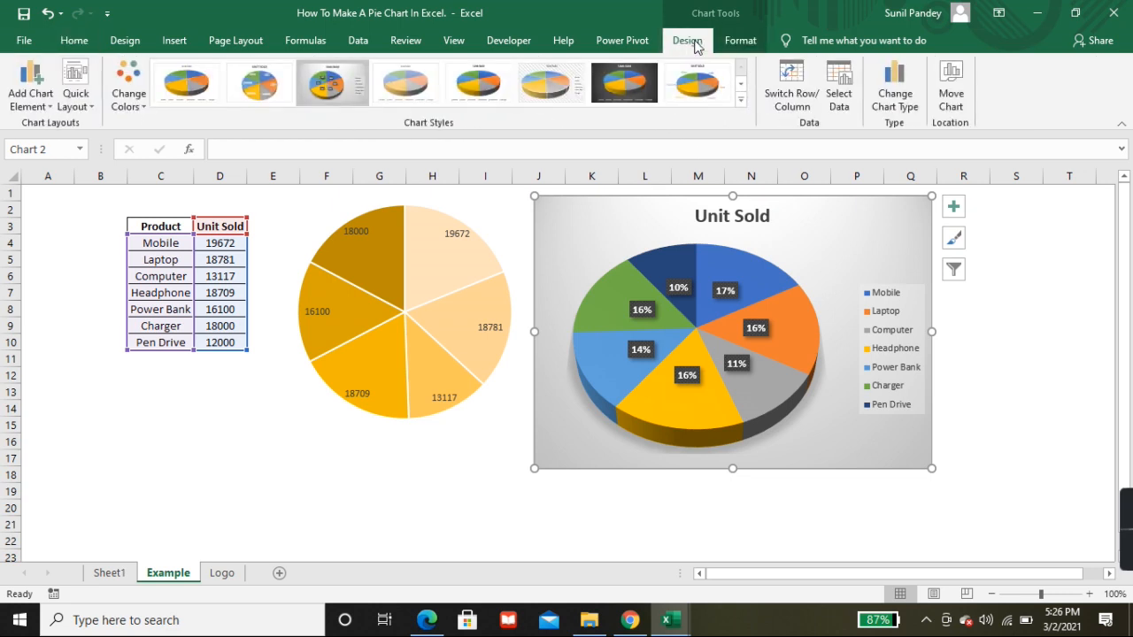
click(848, 83)
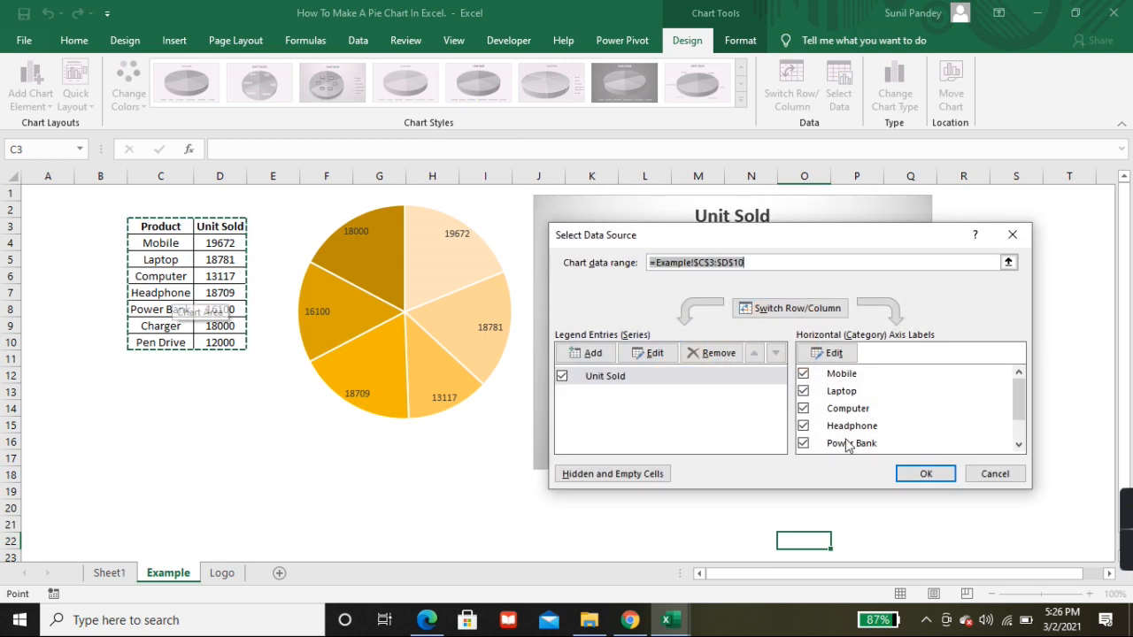
click(1009, 472)
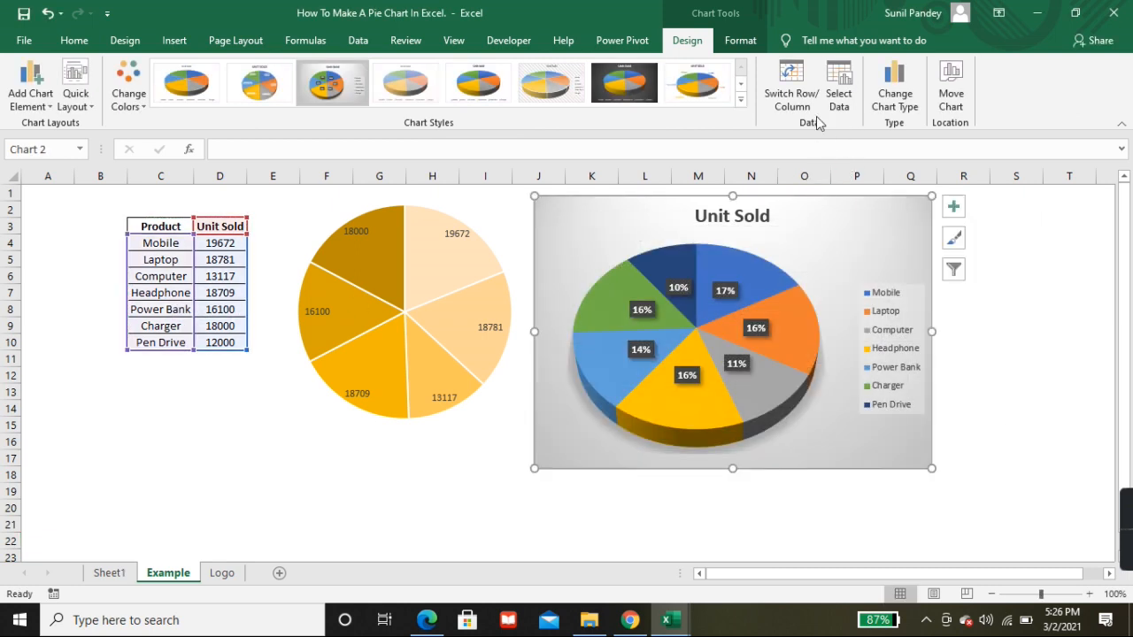
Try switching the rows and columns of the 3-D pie chart, and switch them back.
click(792, 84)
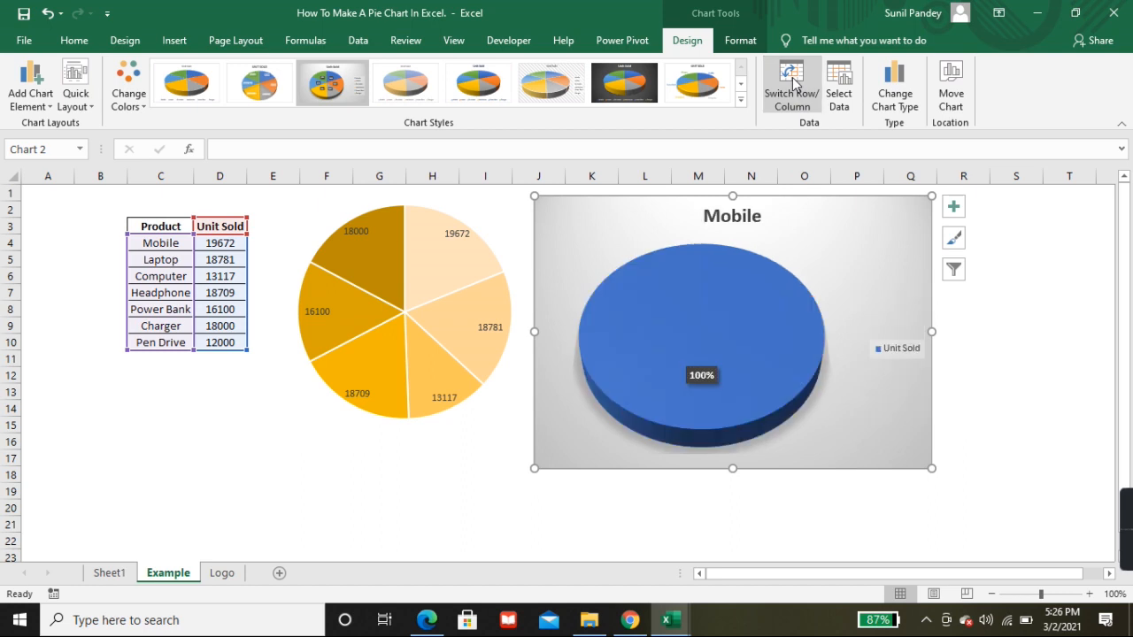
click(794, 82)
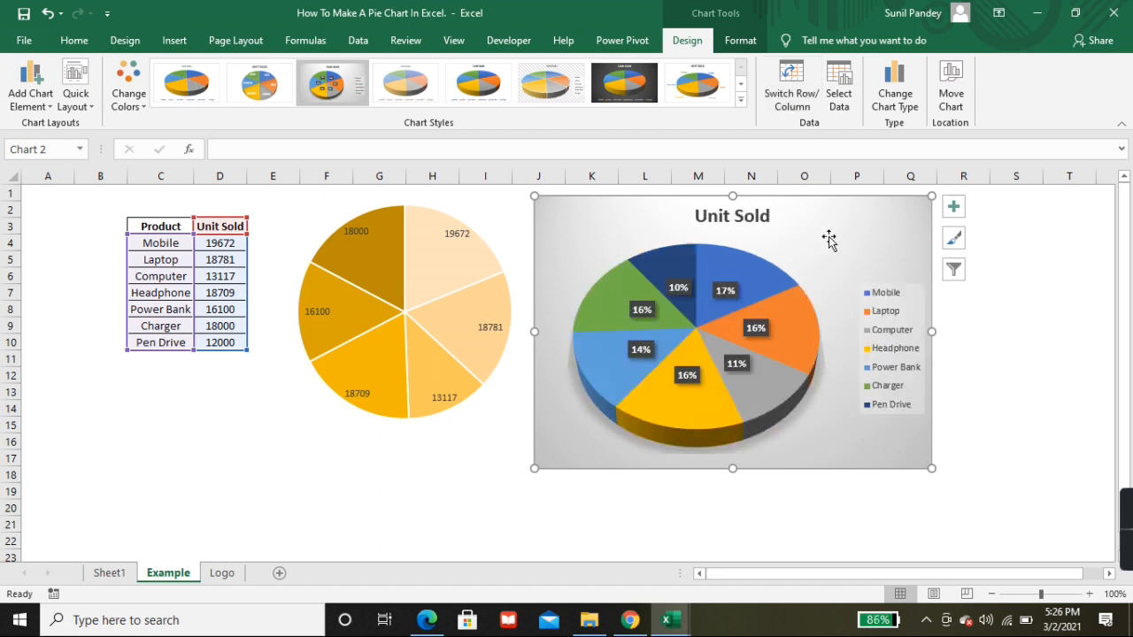
Preview the available color palettes on the 3-D pie chart without applying one.
click(128, 89)
scroll(189, 321, down, 3)
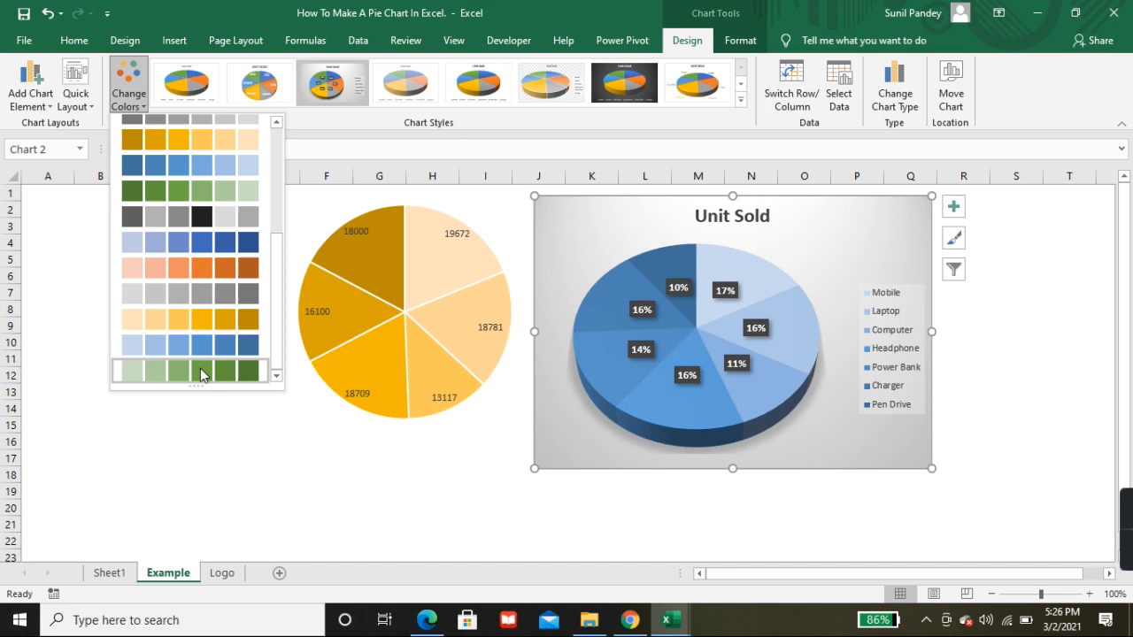
scroll(210, 342, up, 3)
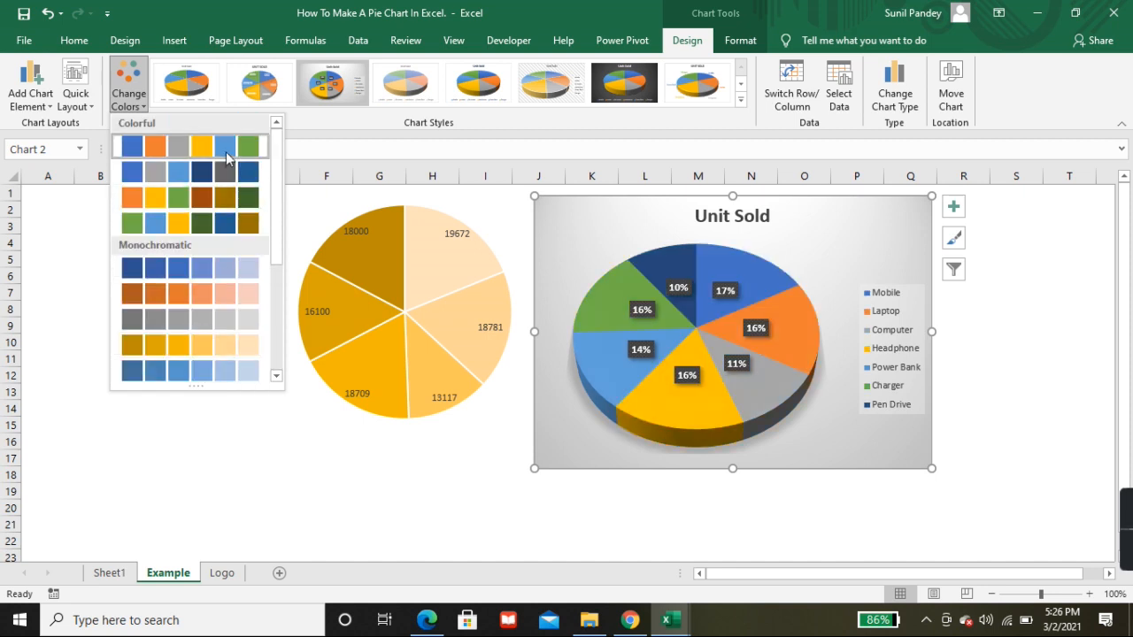
click(815, 213)
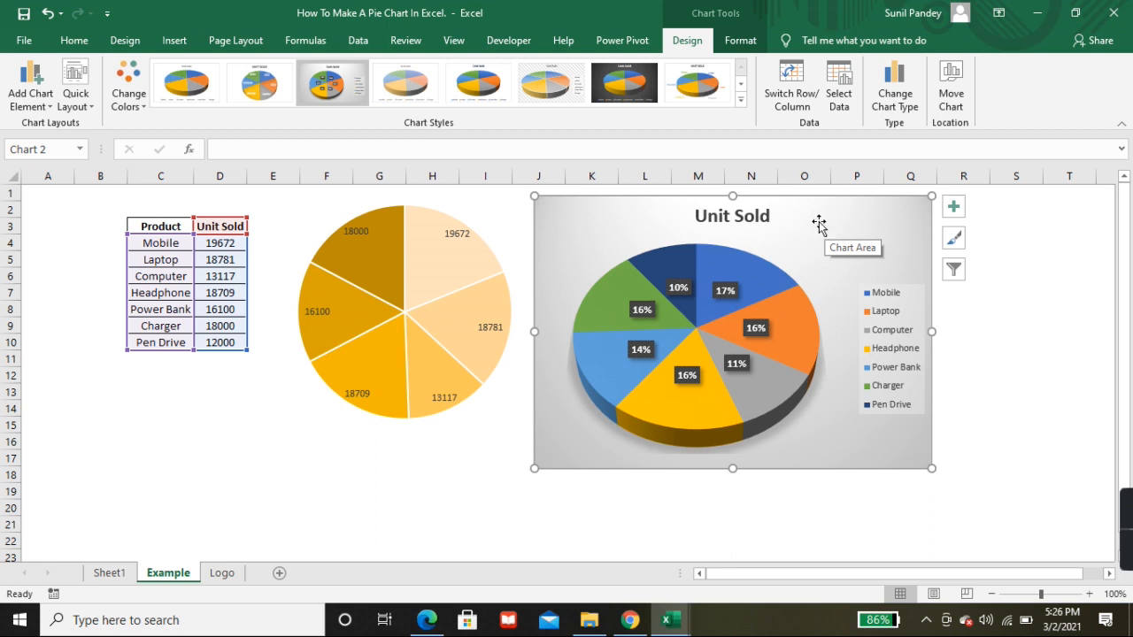
click(108, 572)
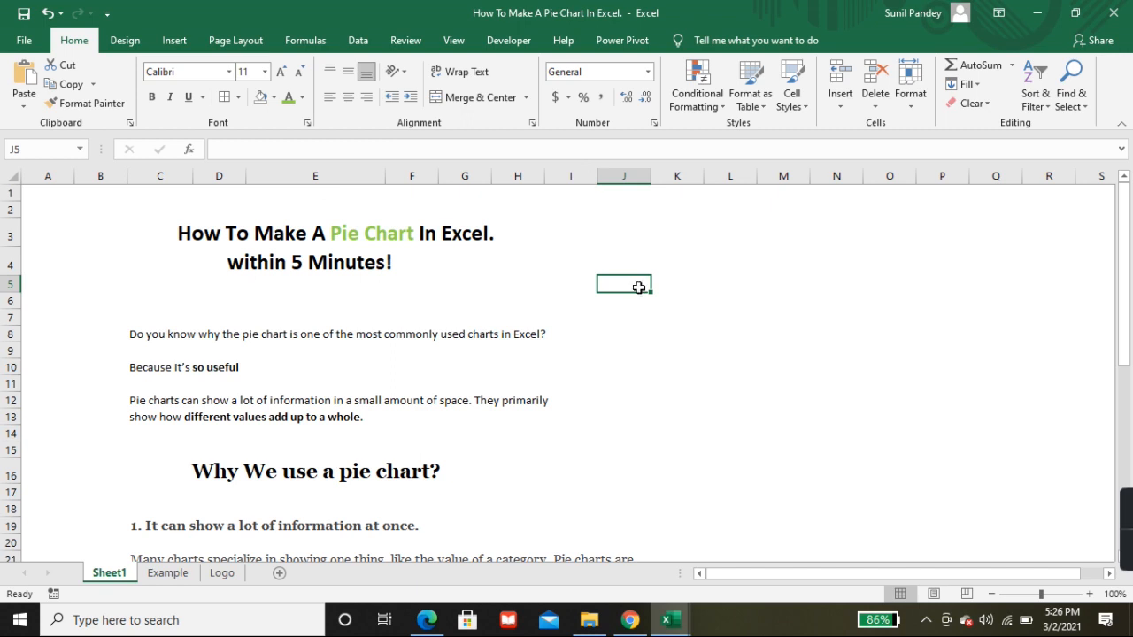
click(164, 574)
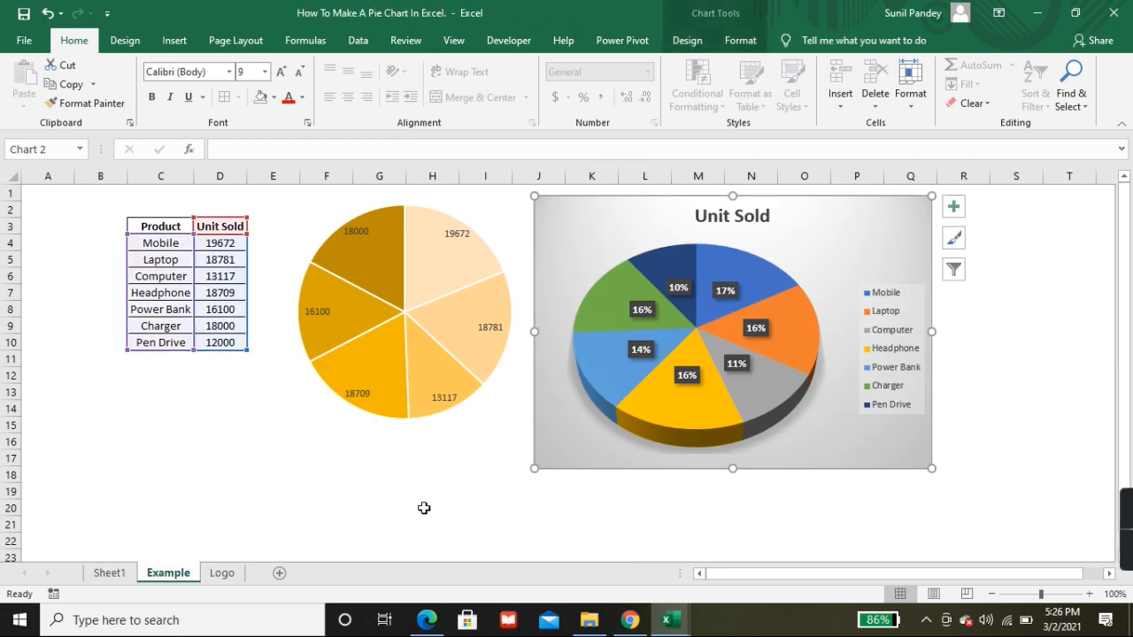
click(377, 508)
click(799, 232)
click(347, 425)
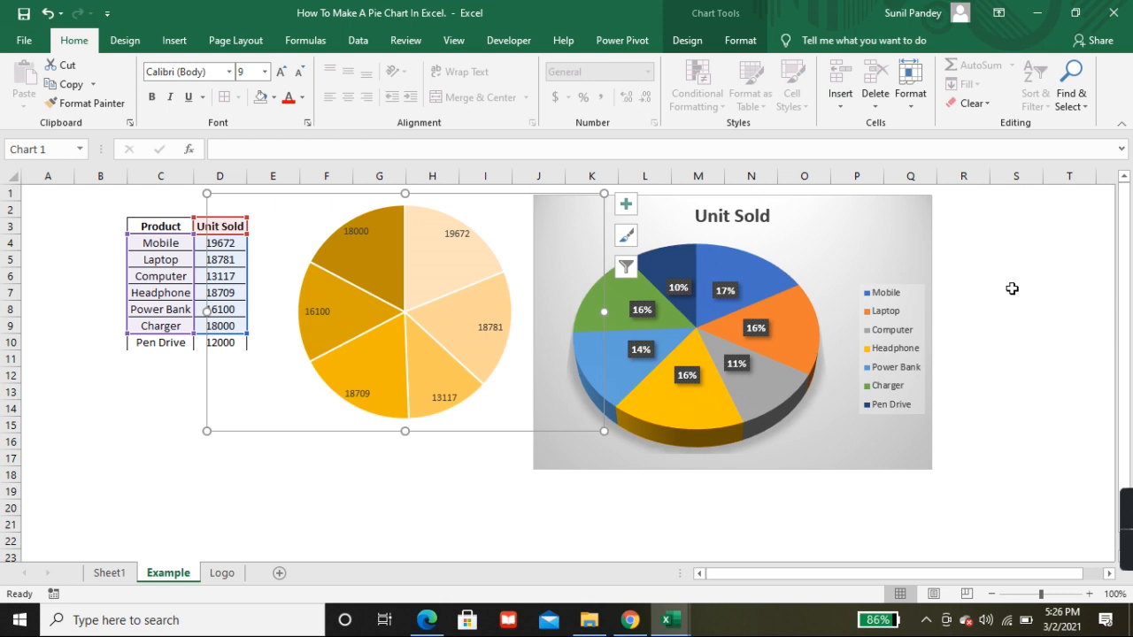
click(1012, 289)
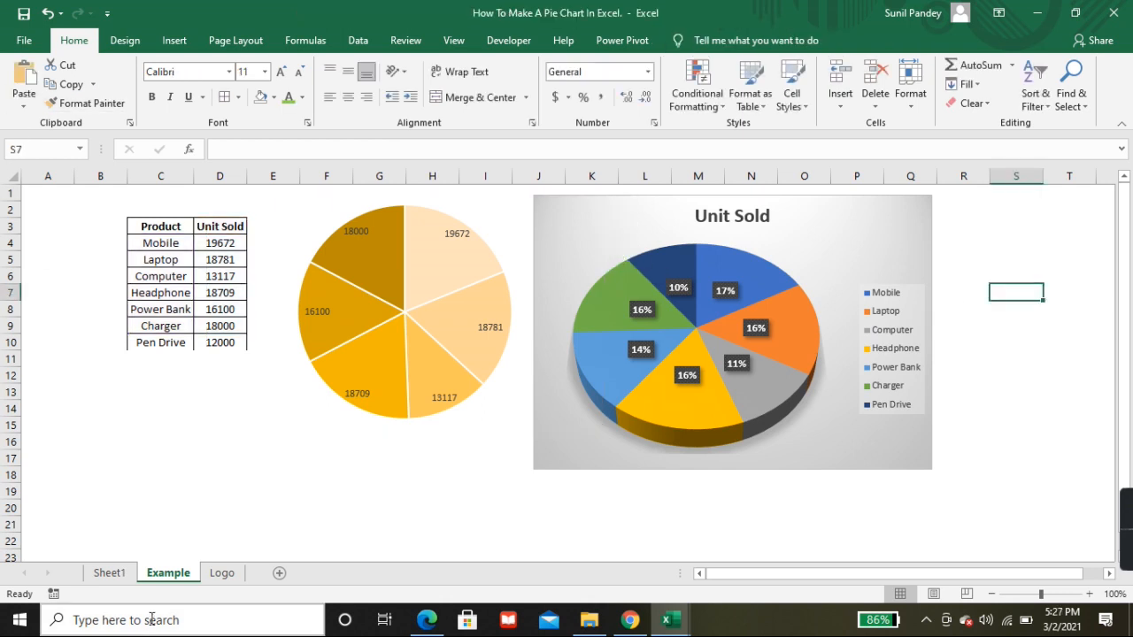
Switch to the Logo sheet and deselect its picture.
click(220, 573)
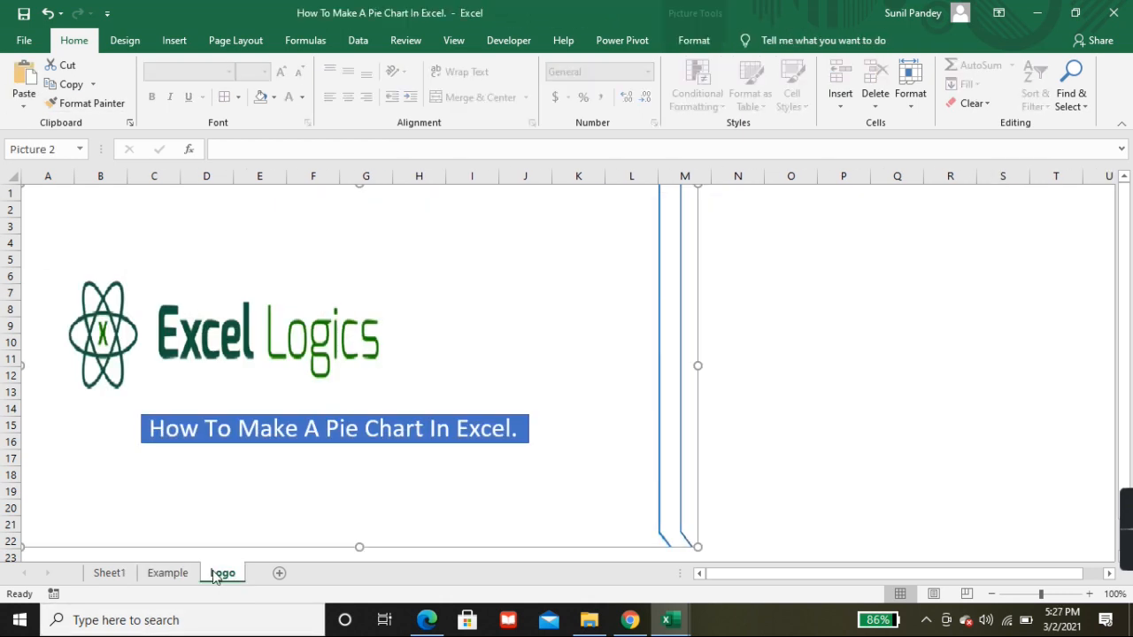
click(800, 299)
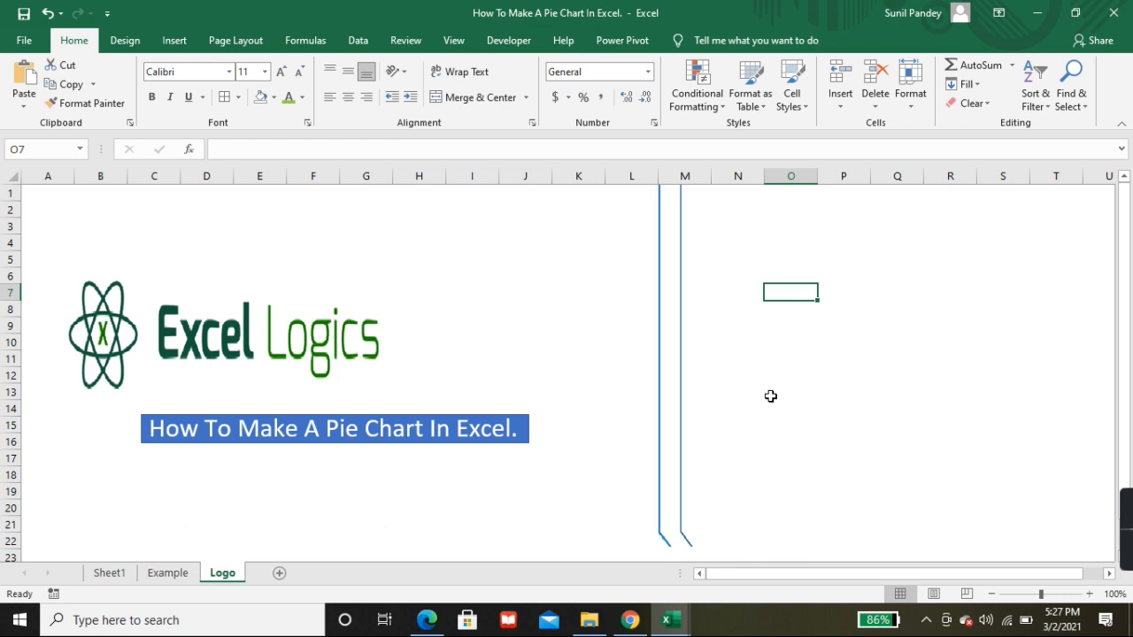